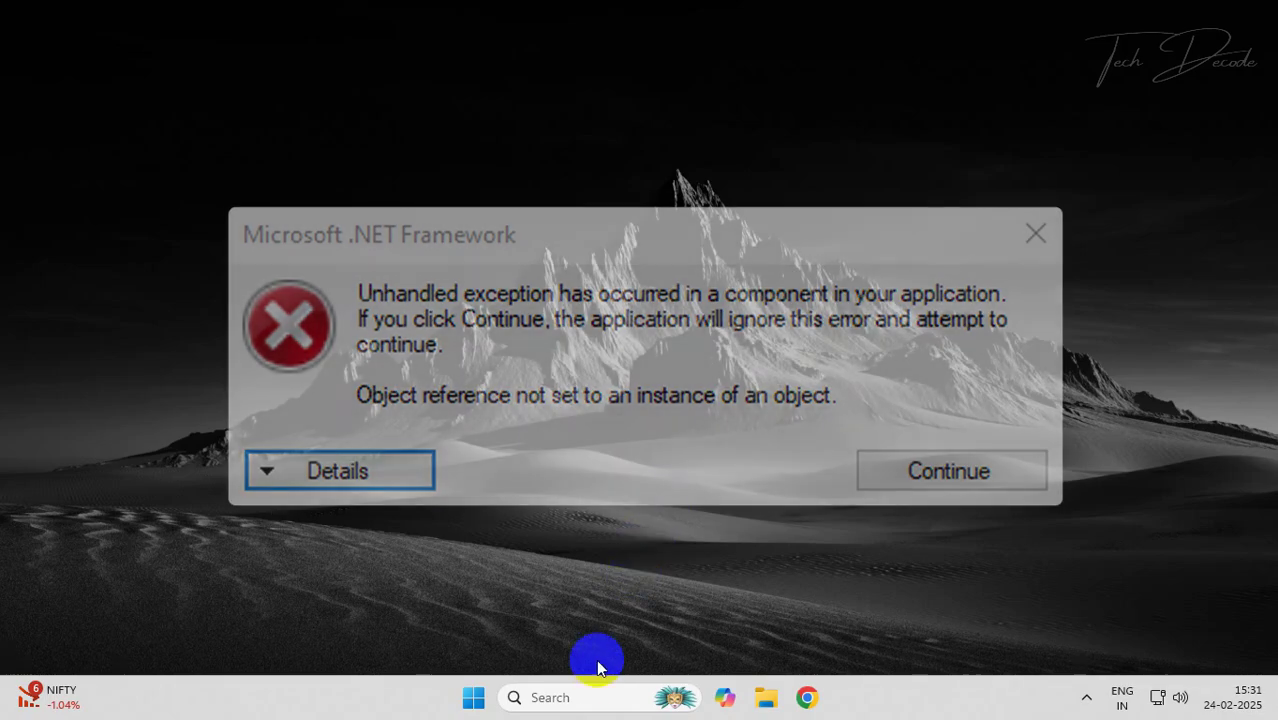
# Step: Search 'cmd' from the taskbar and launch Command Prompt as administrator
pyautogui.click(588, 697)
pyautogui.write('cmd')
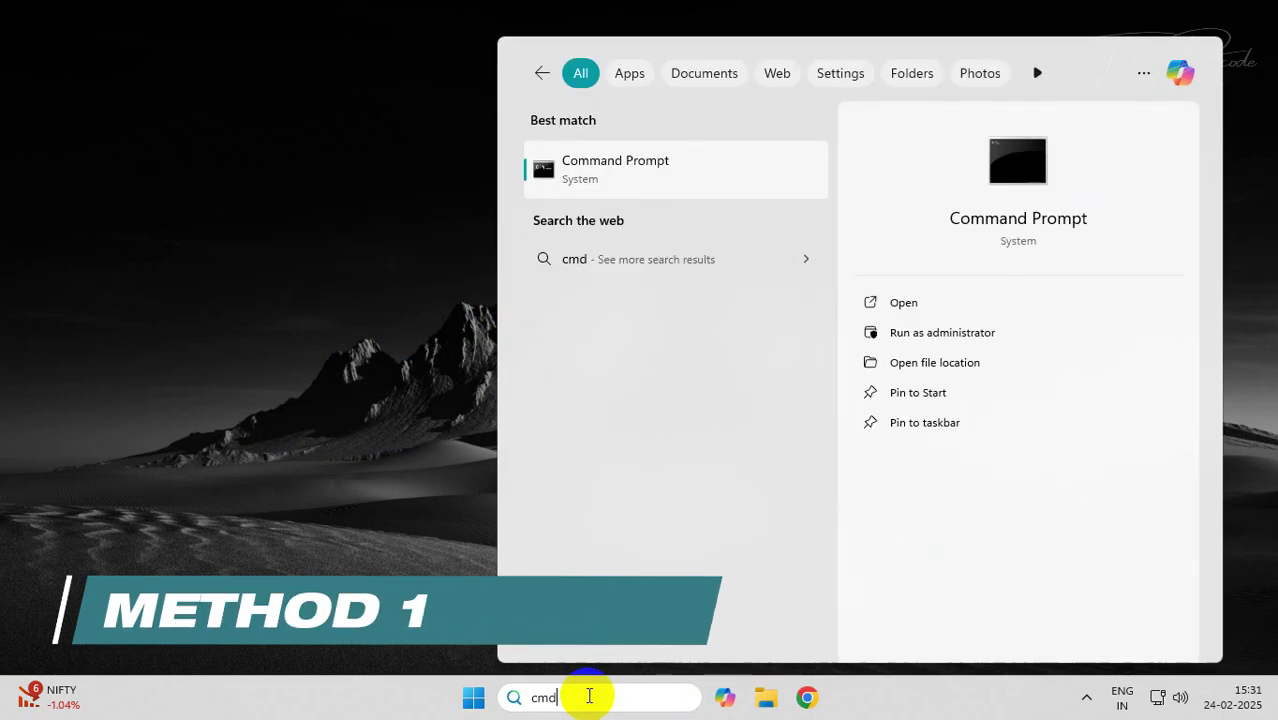
pyautogui.rightClick(593, 178)
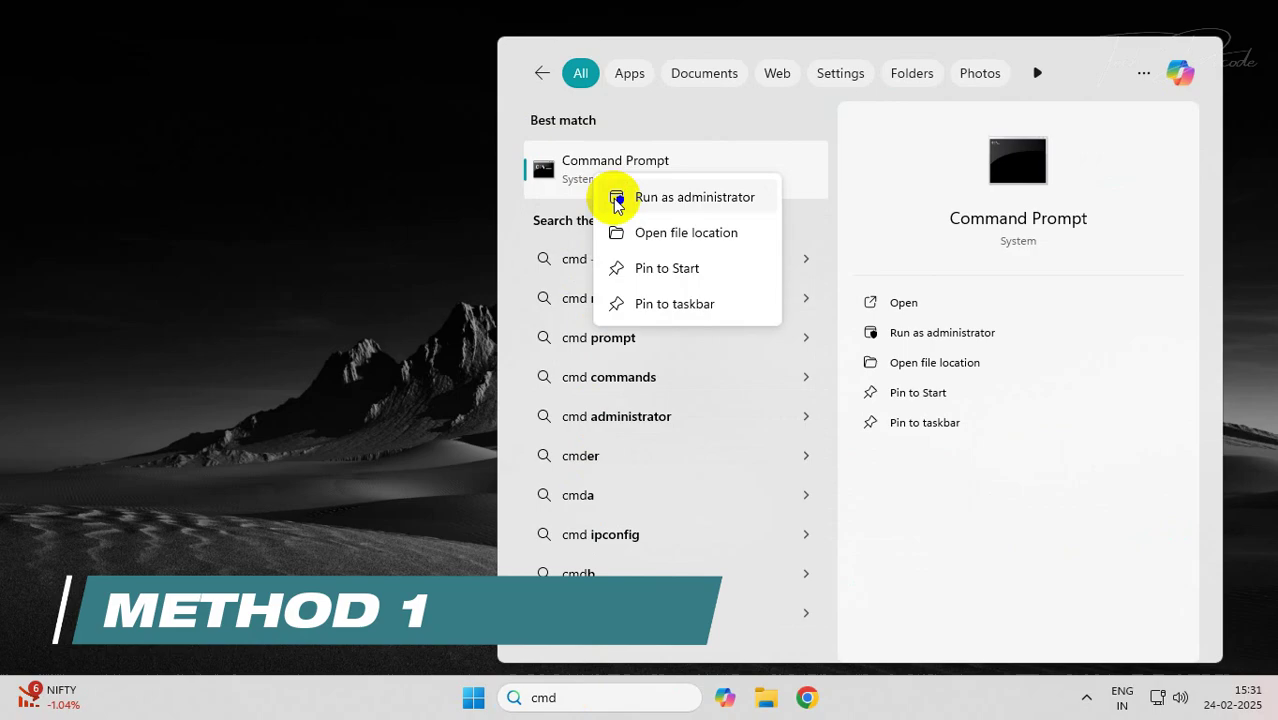
pyautogui.click(613, 198)
# Step: Maximize the console and run sfc /scannow, which reports no integrity violations
pyautogui.click(877, 39)
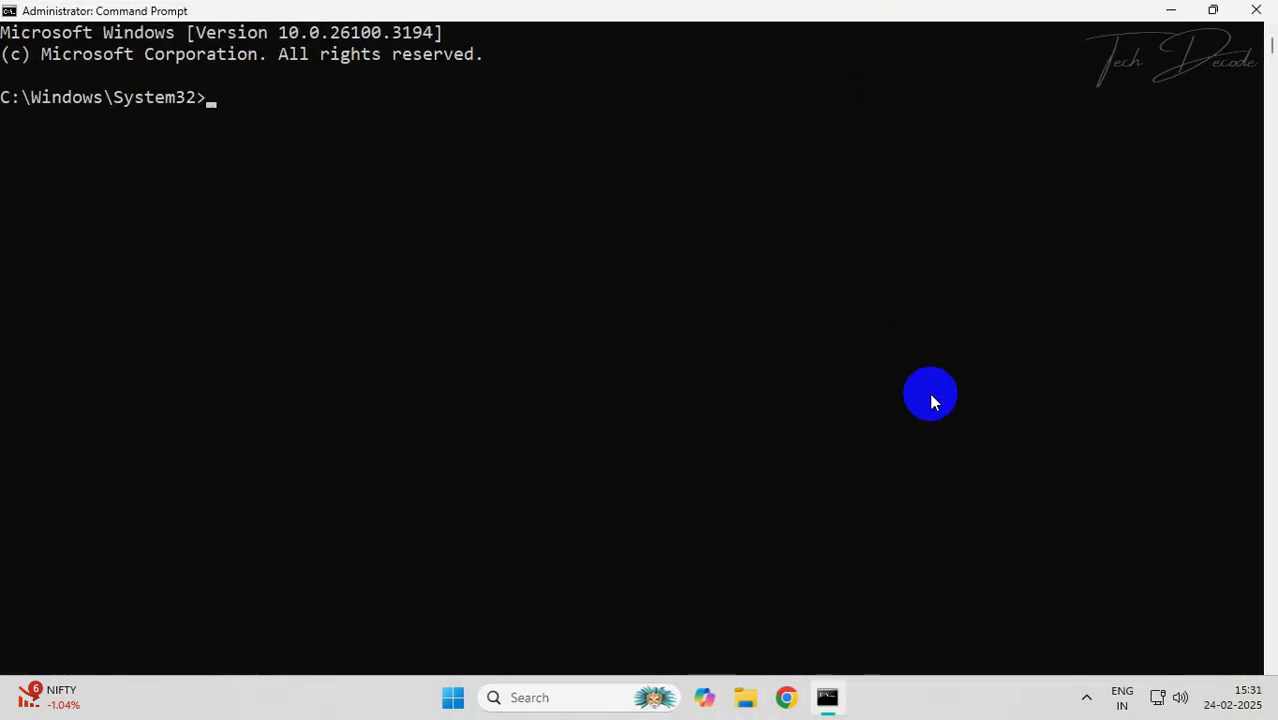
pyautogui.write('sfc')
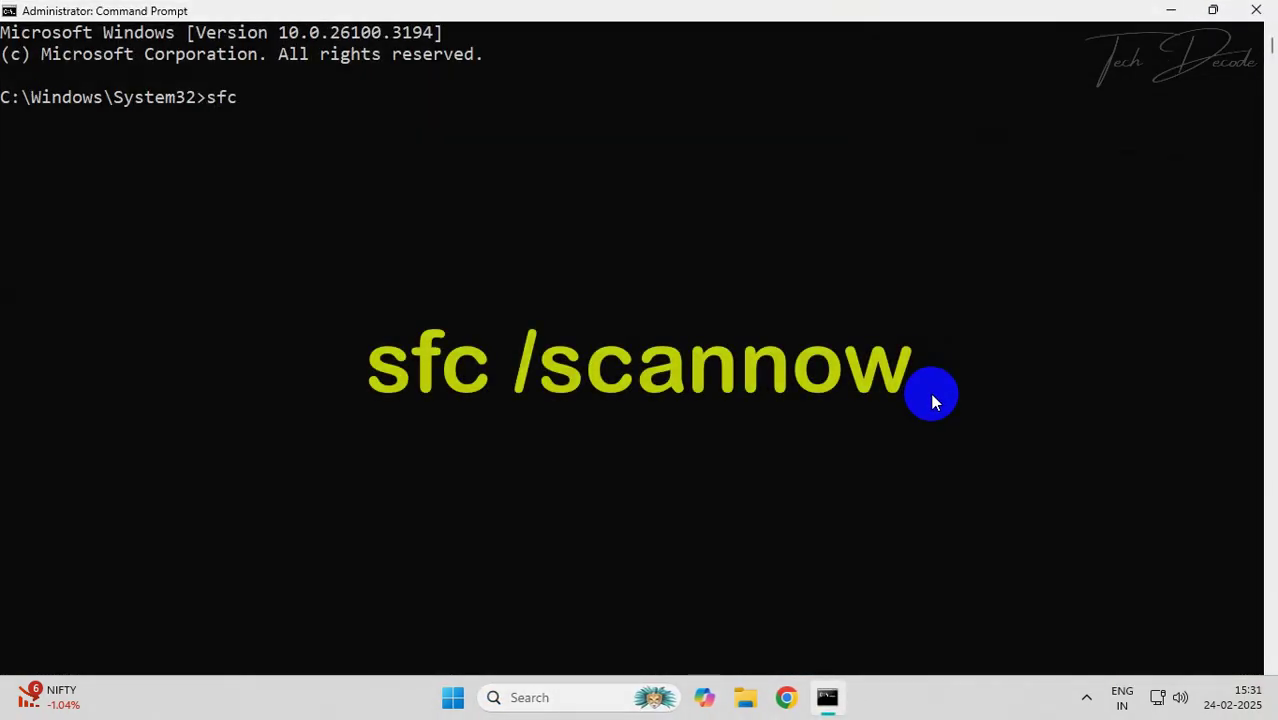
pyautogui.write(' /scannow')
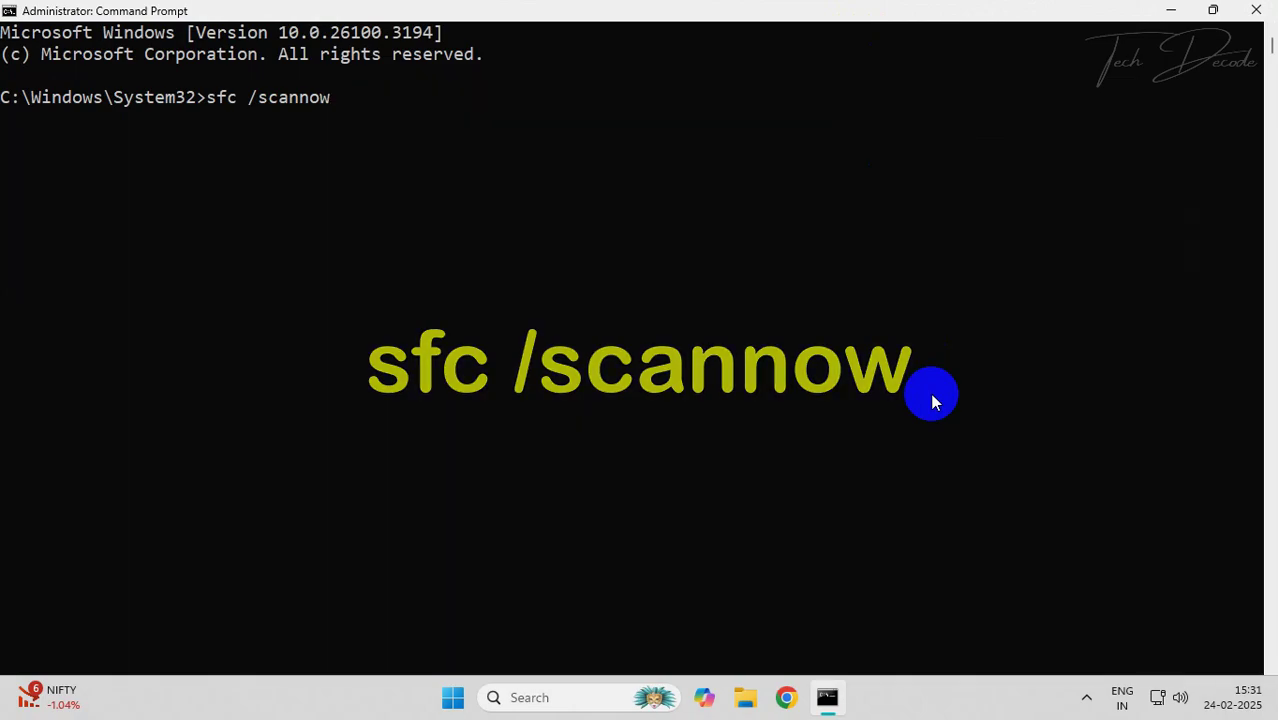
pyautogui.press('Return')
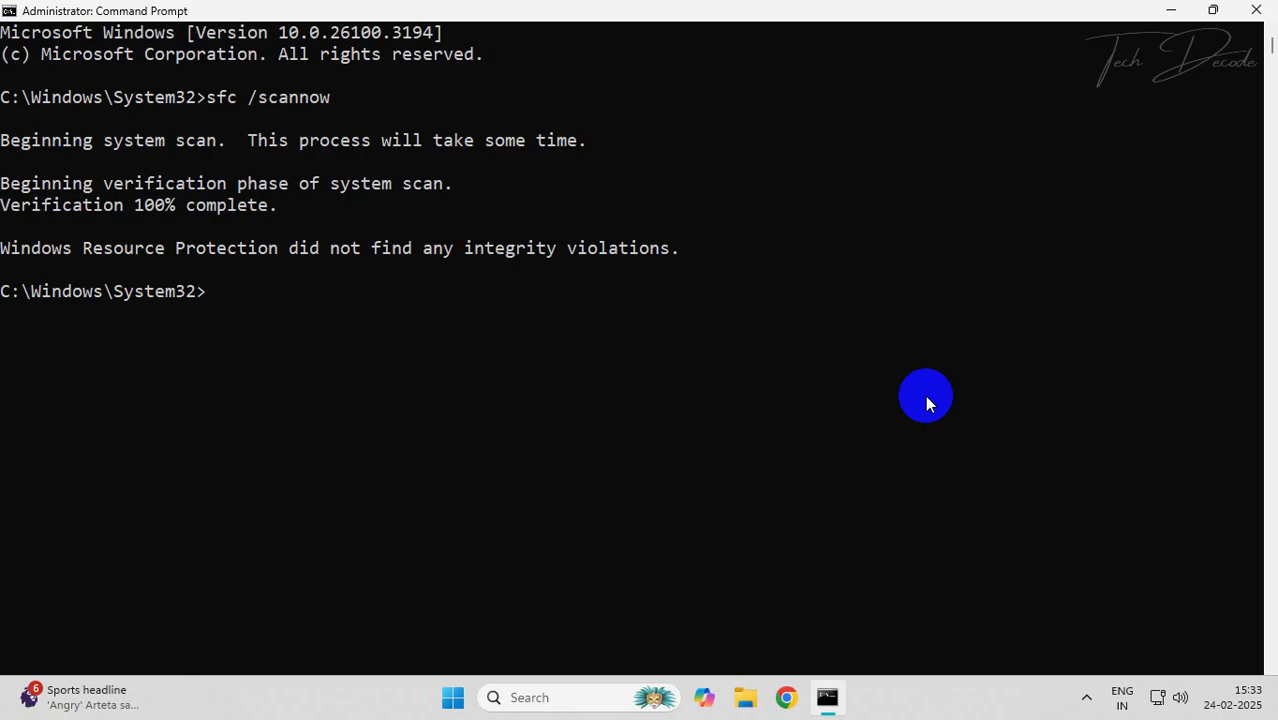
pyautogui.moveTo(742, 250); pyautogui.dragTo(11, 242)
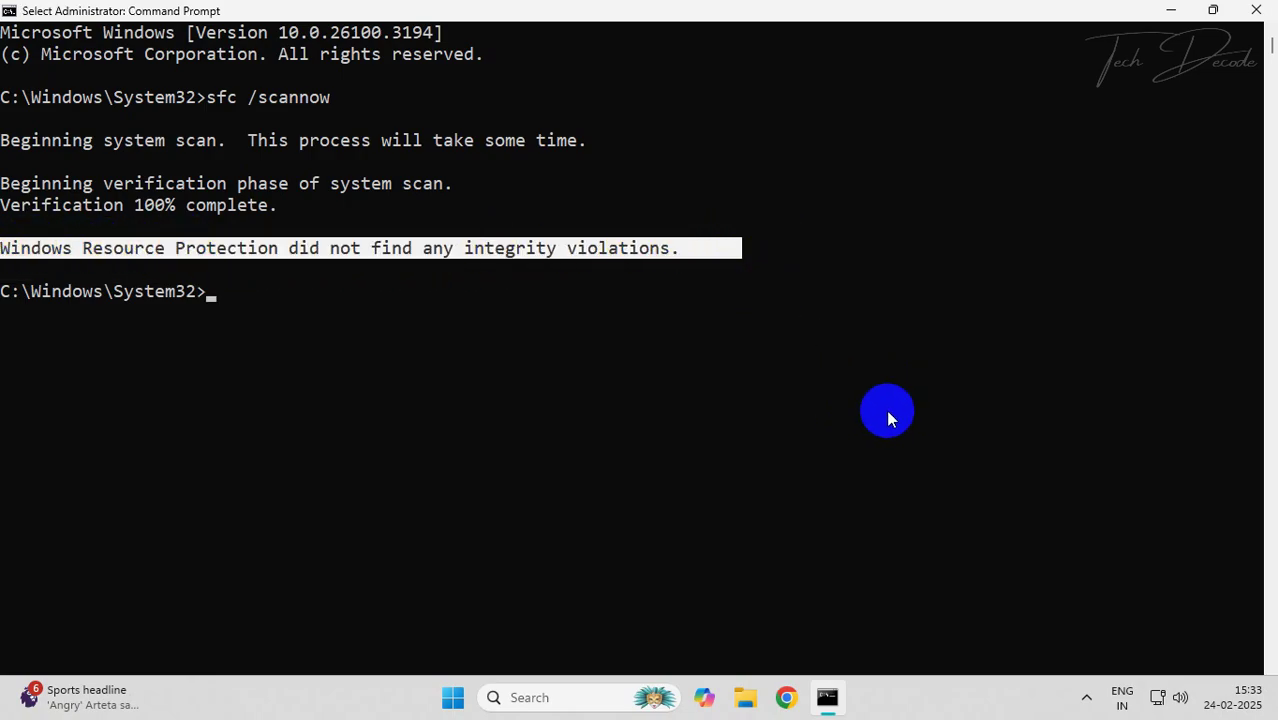
# Step: Run dism.exe /online /cleanup-image /restorehealth until it reports the restore completed successfully
pyautogui.click(888, 414)
pyautogui.write('dism.exe /online /cleanup-imag')
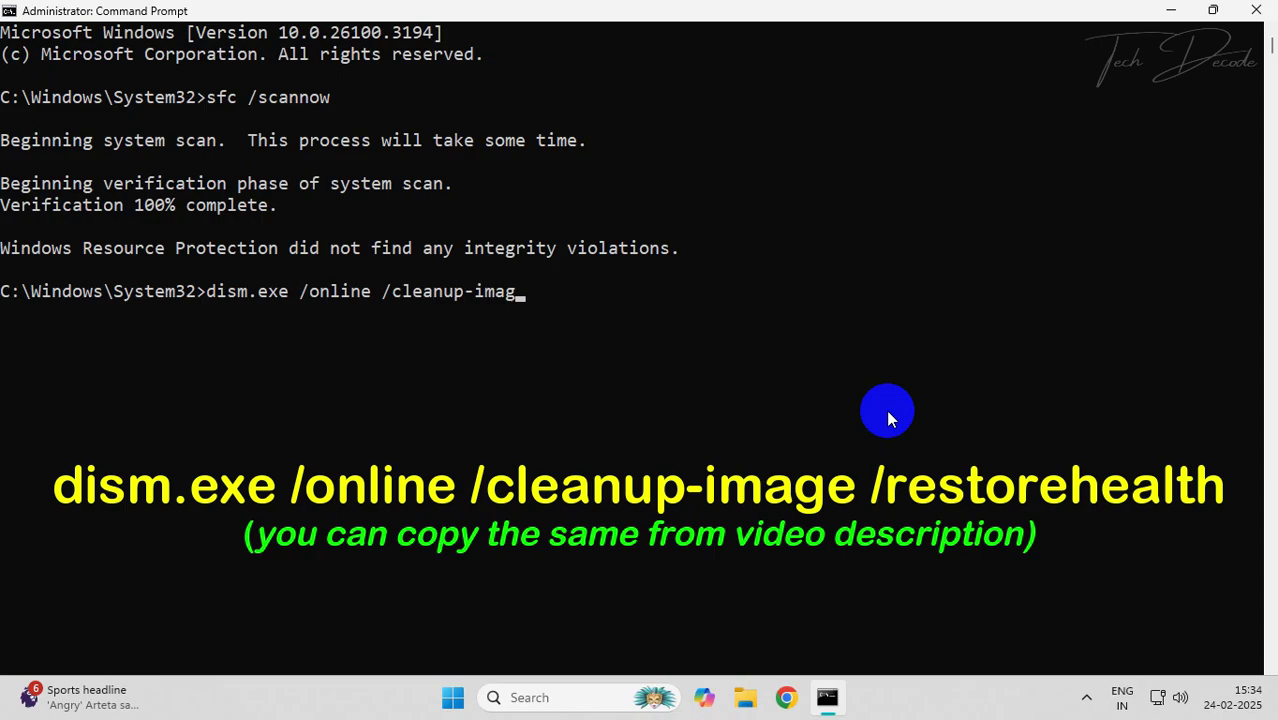
pyautogui.write('torehealth')
pyautogui.press('Return')
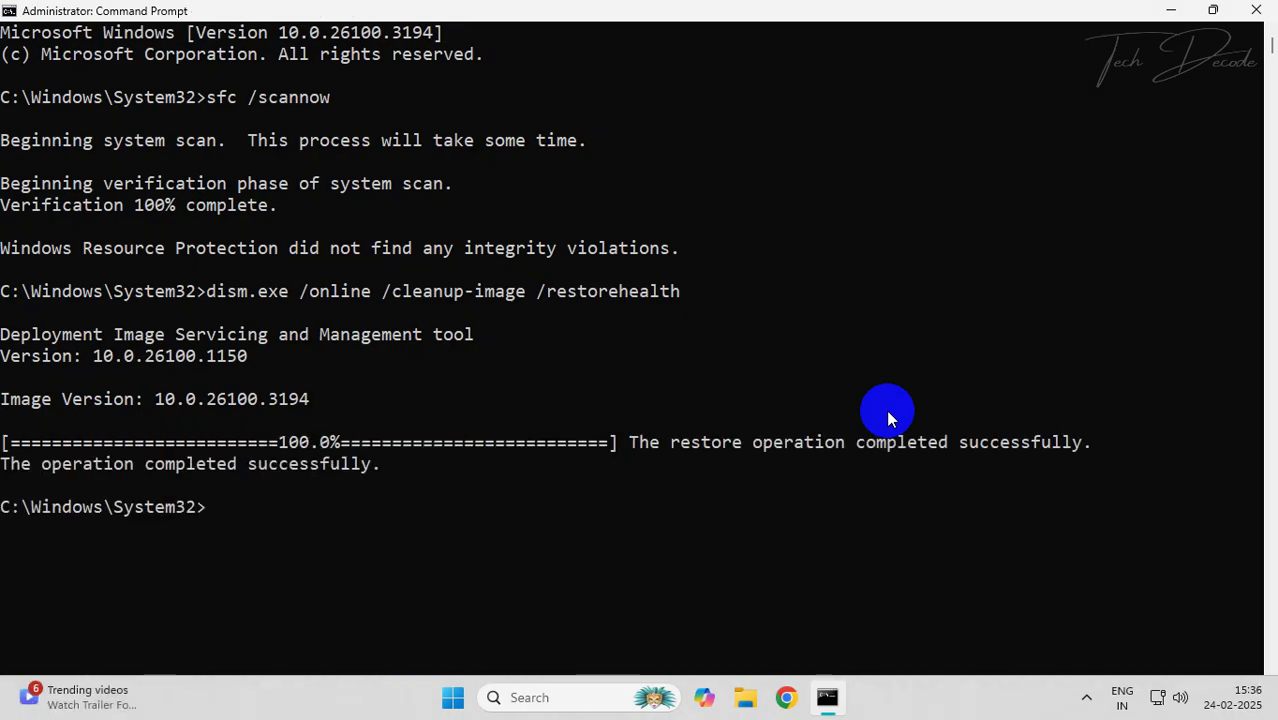
pyautogui.moveTo(458, 466); pyautogui.dragTo(18, 464)
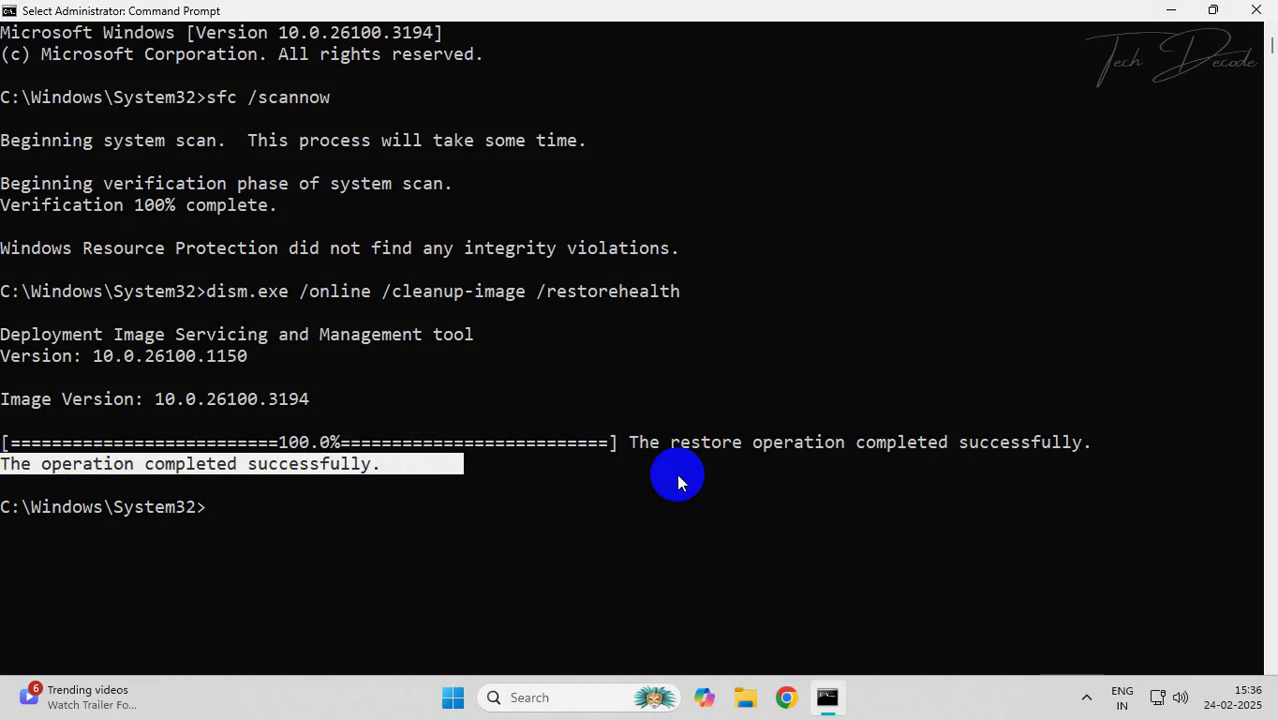
# Step: Close Command Prompt and restart the PC from the Start button's power menu
pyautogui.click(1258, 9)
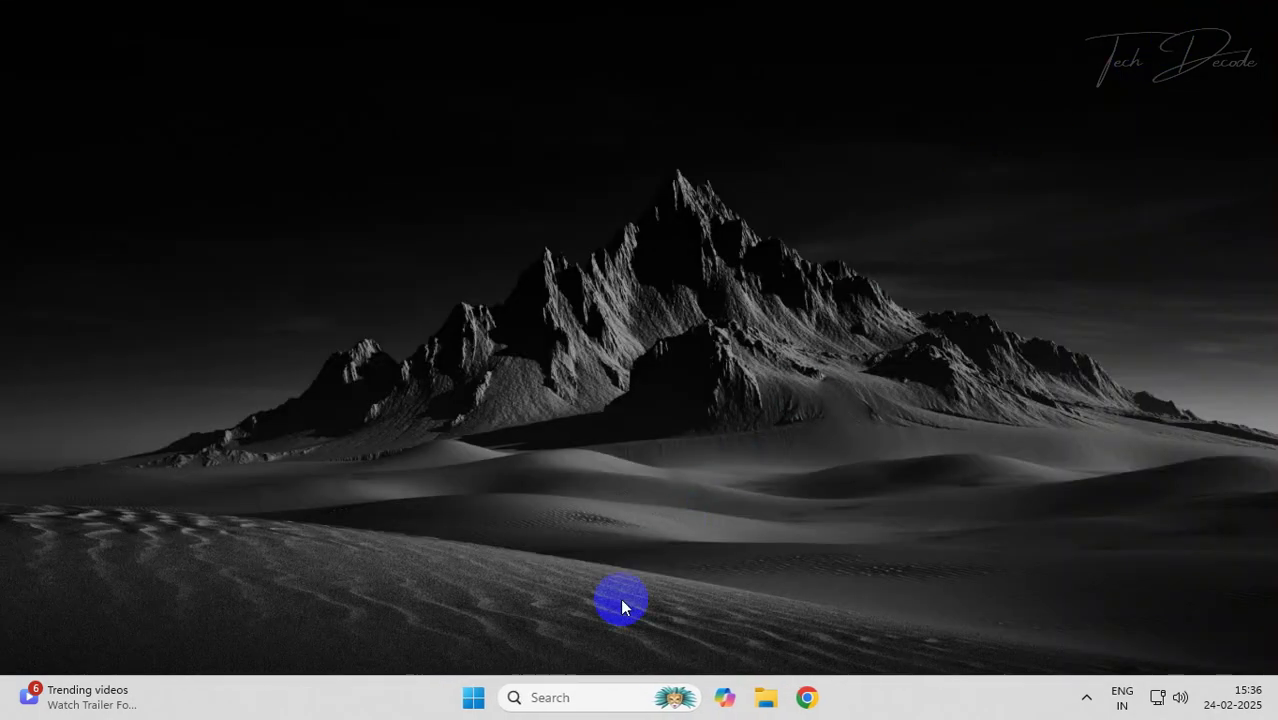
pyautogui.rightClick(473, 710)
pyautogui.moveTo(500, 616)
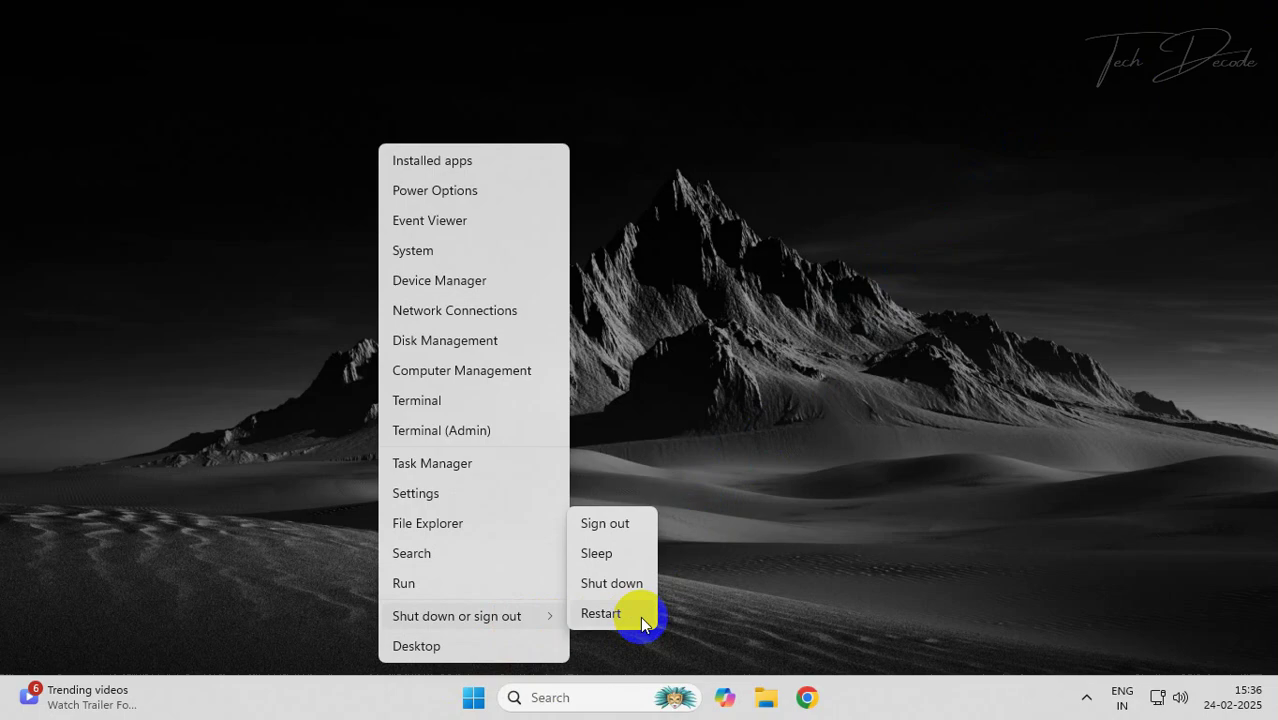
pyautogui.click(601, 613)
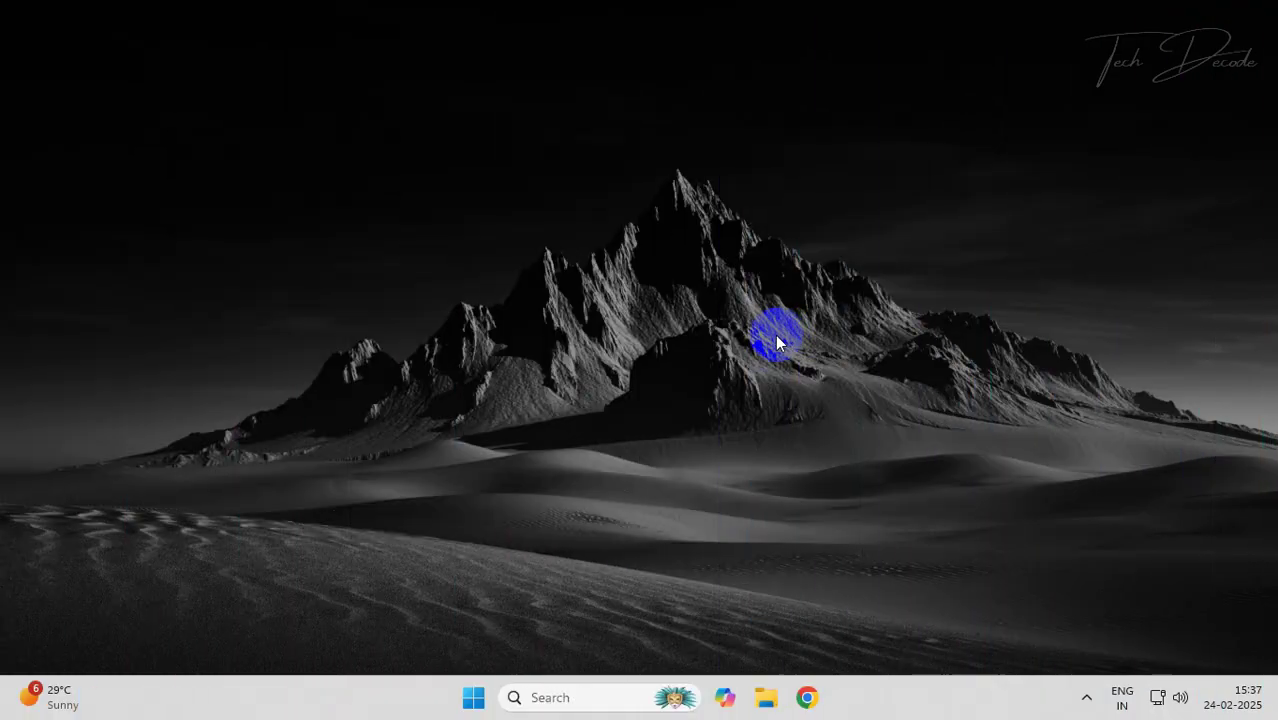
# Step: Search 'windos features' and open Turn Windows features on or off
pyautogui.click(606, 697)
pyautogui.write('wi')
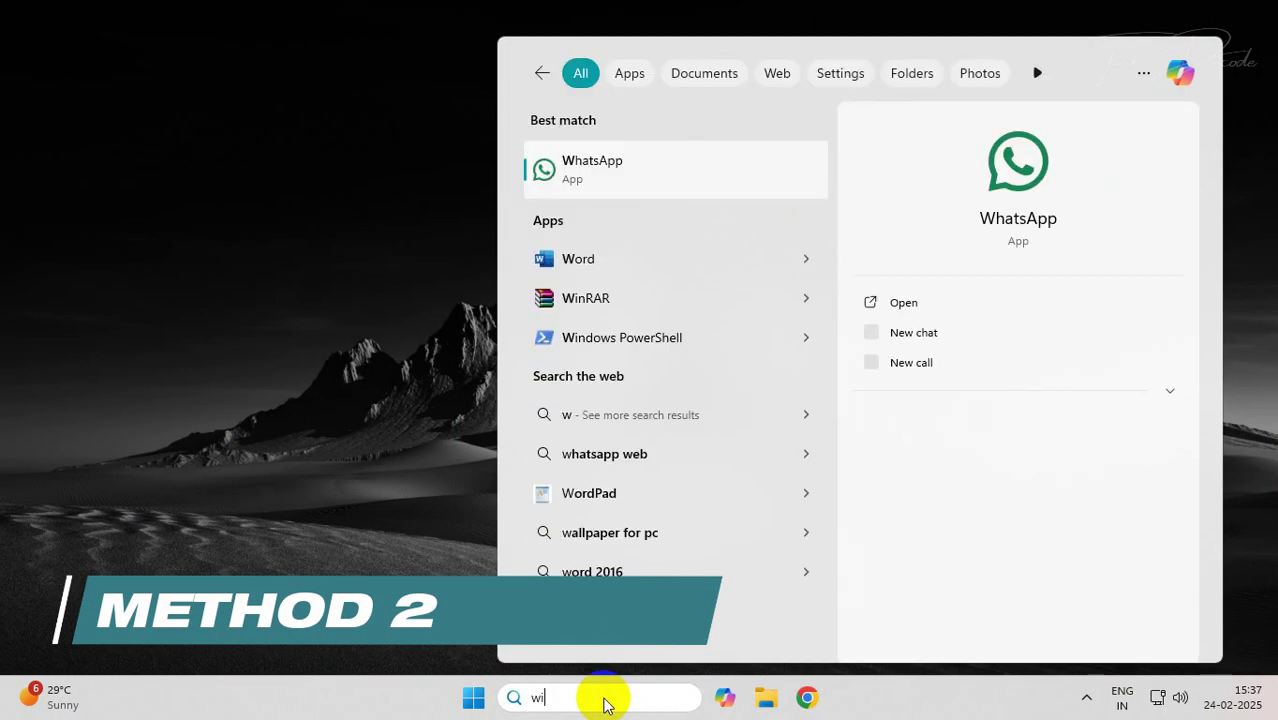
pyautogui.write('ndos feat')
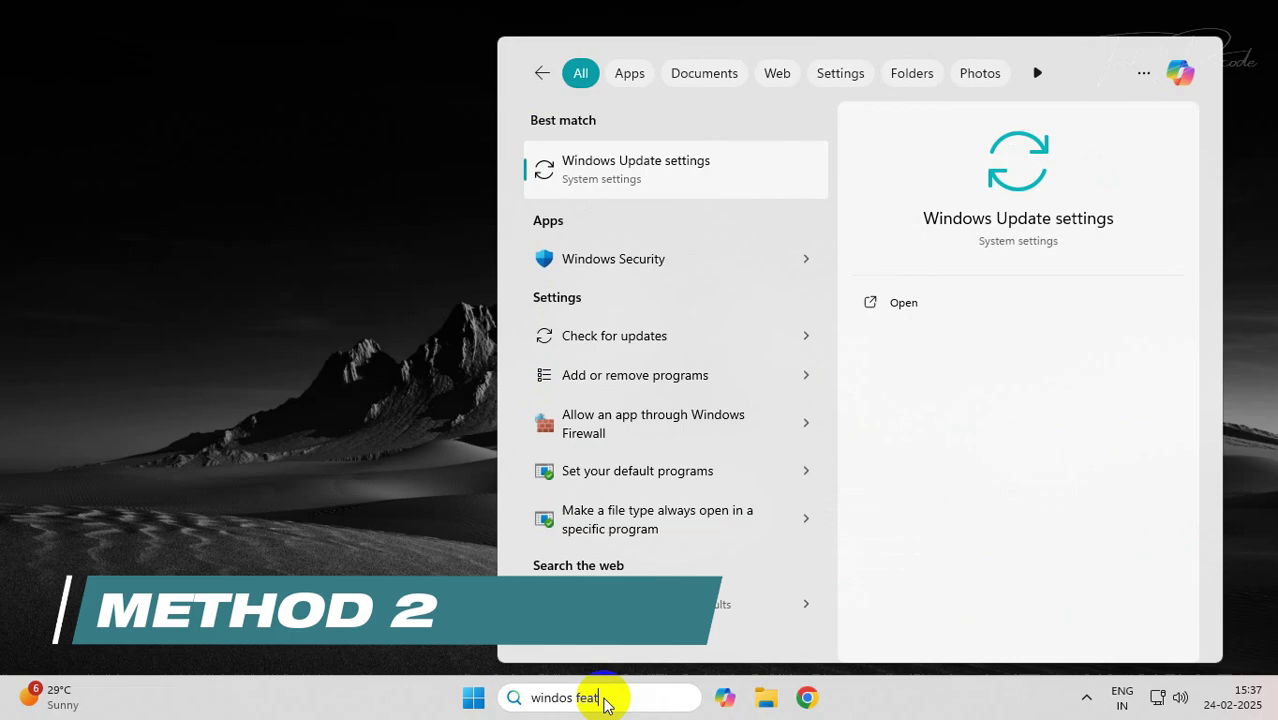
pyautogui.write('ures')
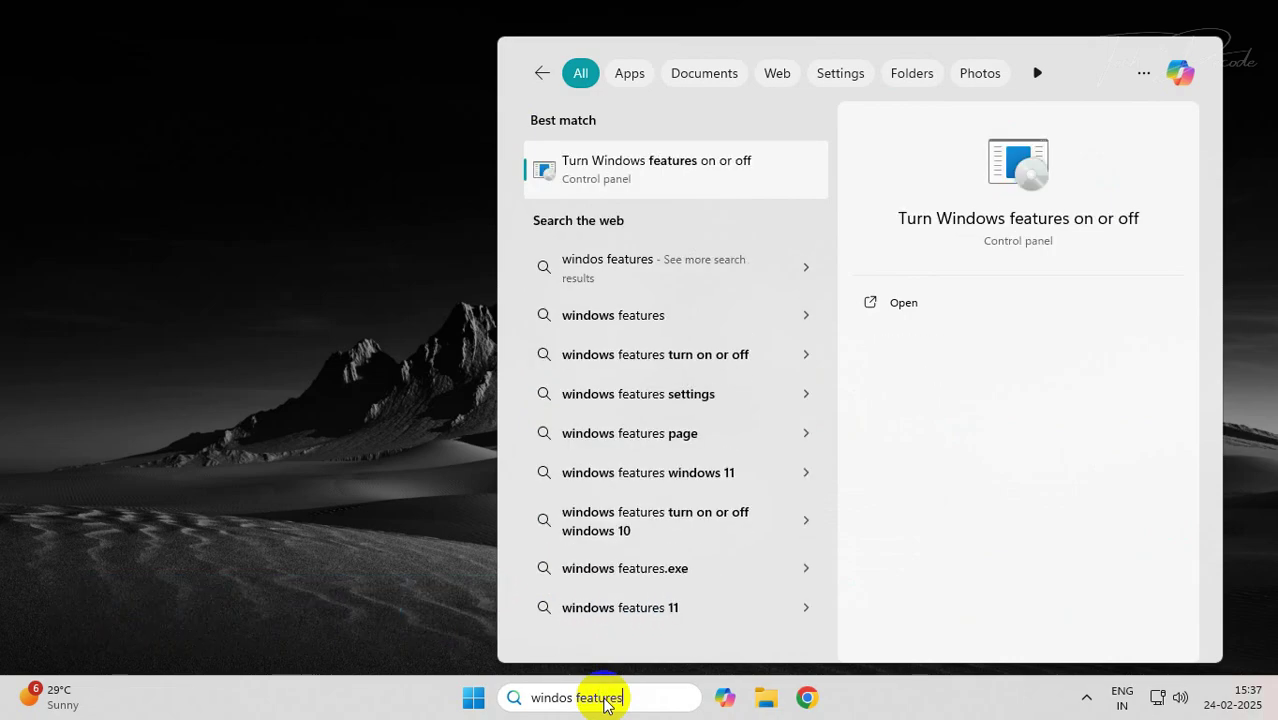
pyautogui.click(695, 187)
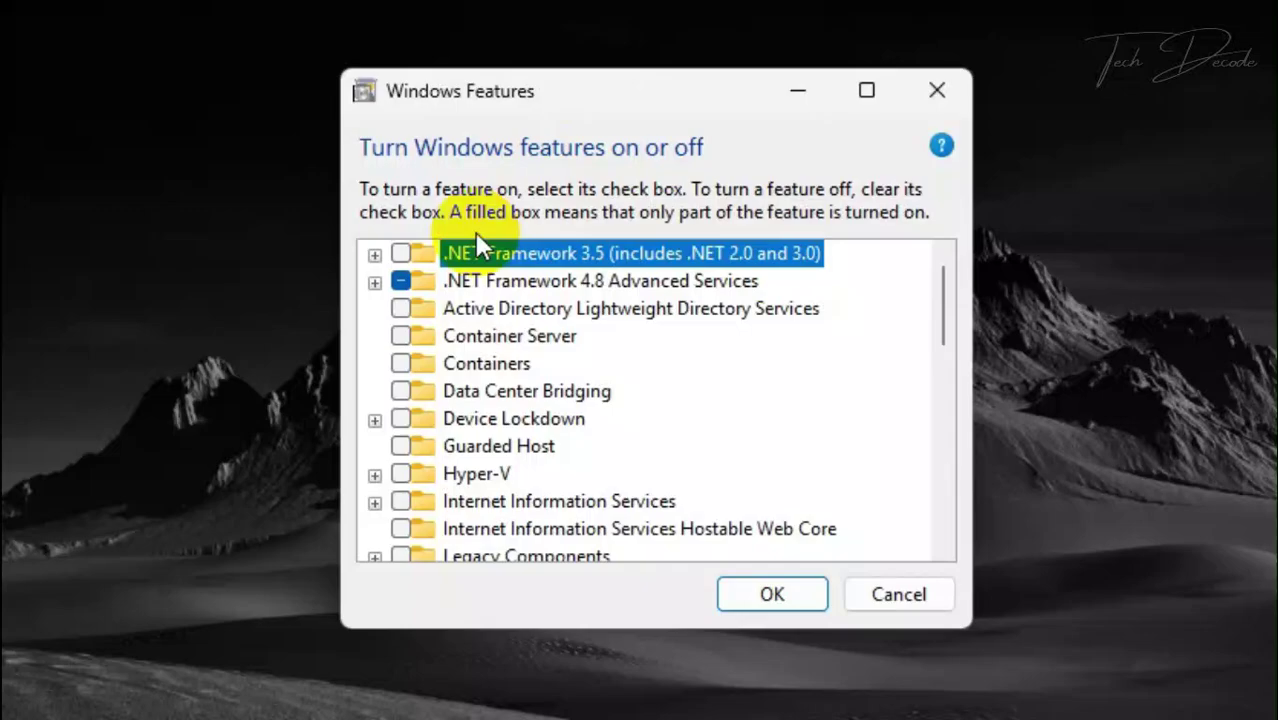
# Step: Enable .NET Framework 3.5 with both WCF HTTP and non-HTTP Activation
pyautogui.click(374, 254)
pyautogui.click(401, 254)
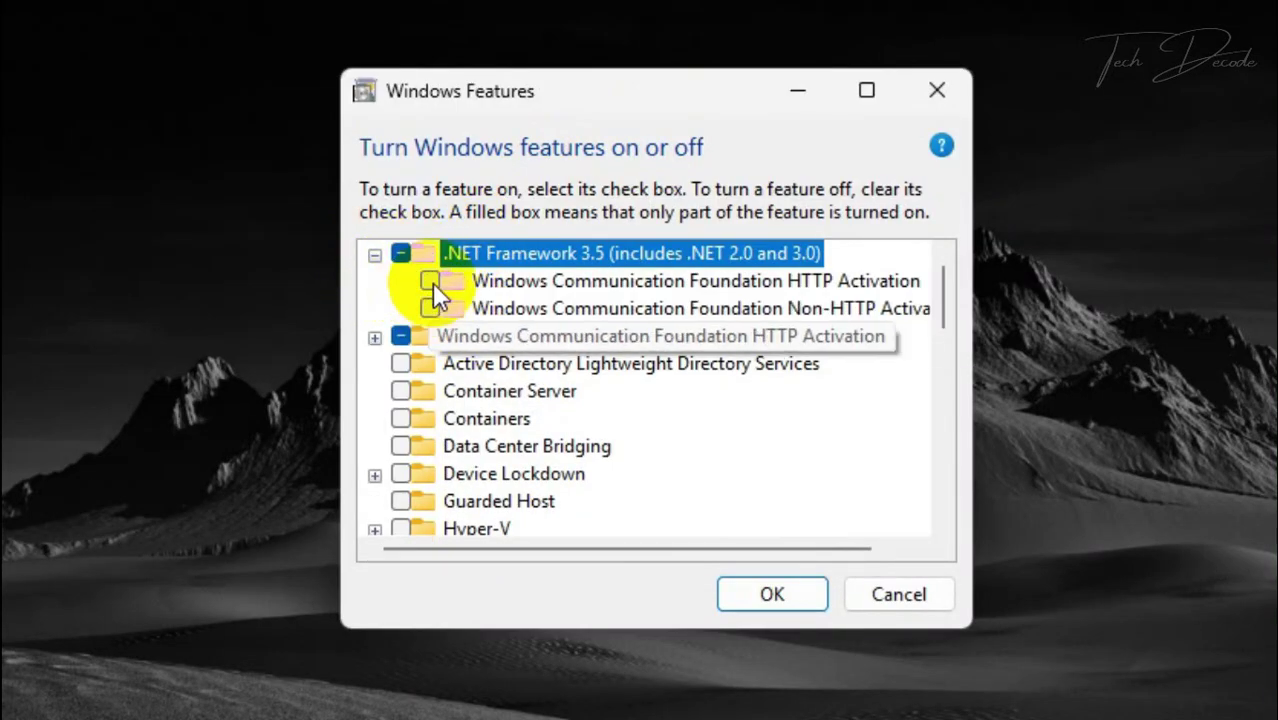
pyautogui.click(433, 283)
pyautogui.click(433, 304)
# Step: Enable .NET 4.8 WCF HTTP, MSMQ, Named Pipe and TCP Activation, then apply
pyautogui.click(374, 337)
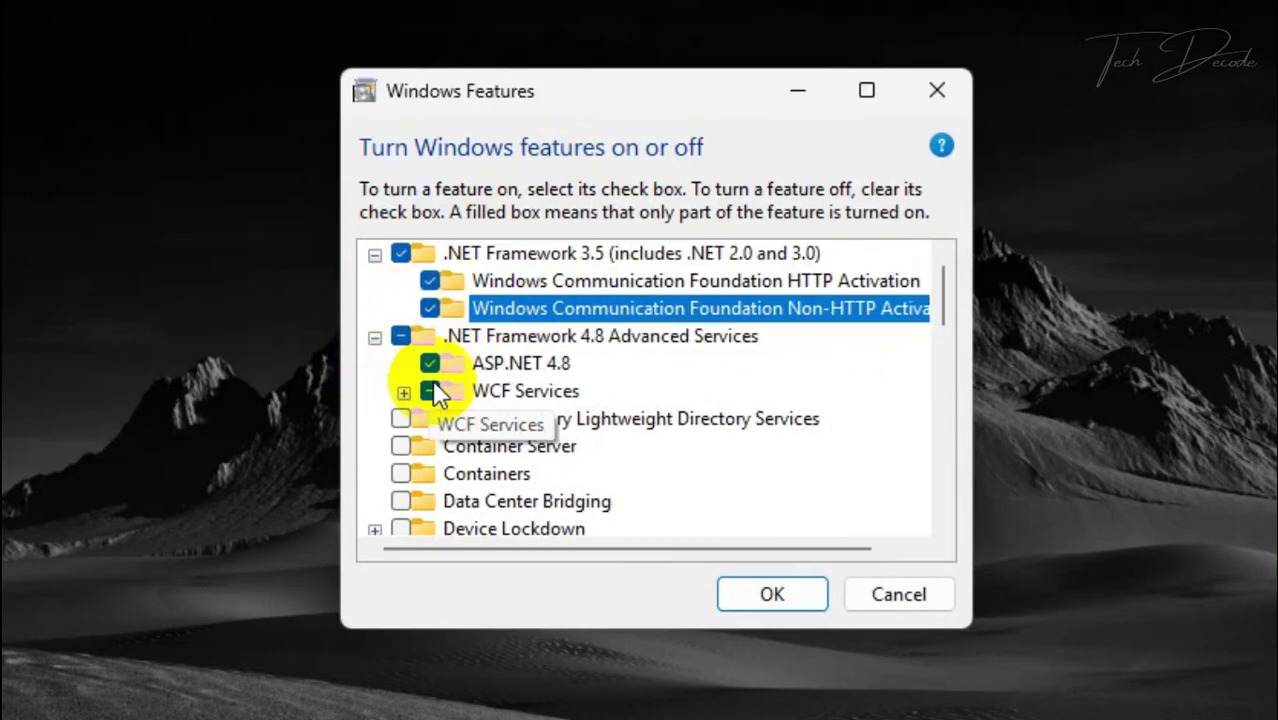
pyautogui.click(403, 391)
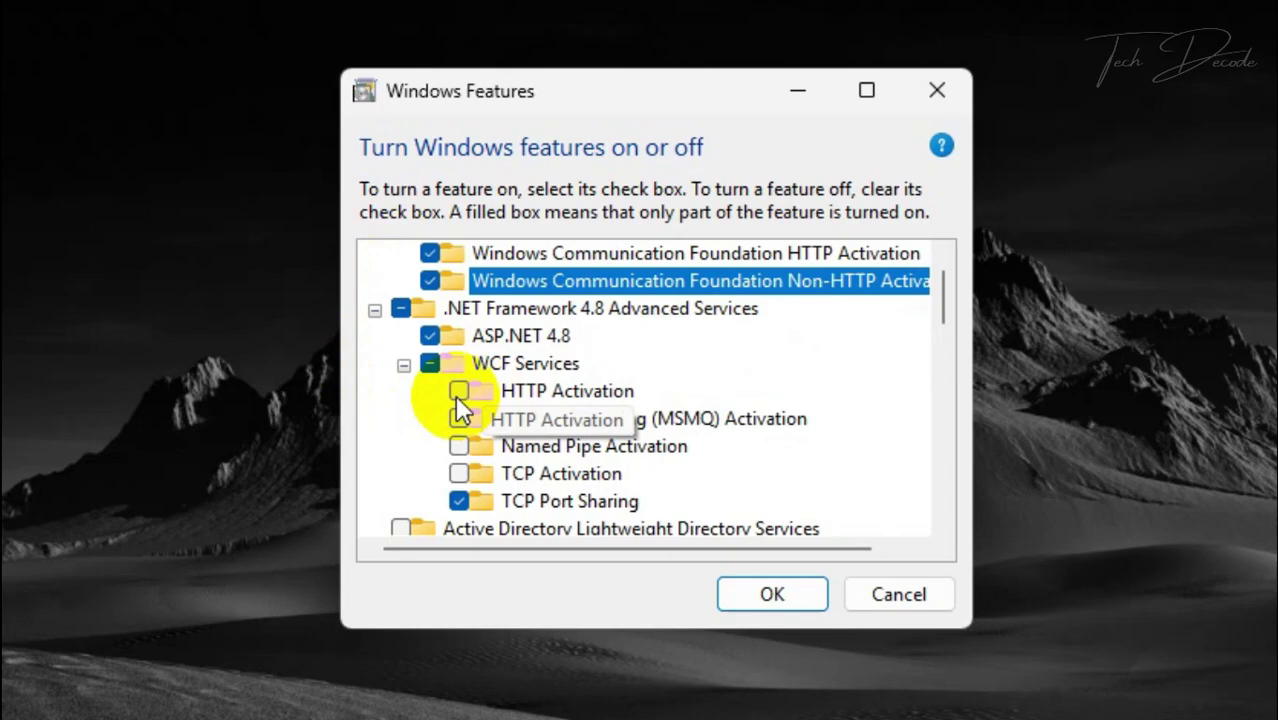
pyautogui.click(458, 391)
pyautogui.click(458, 418)
pyautogui.click(458, 446)
pyautogui.click(458, 473)
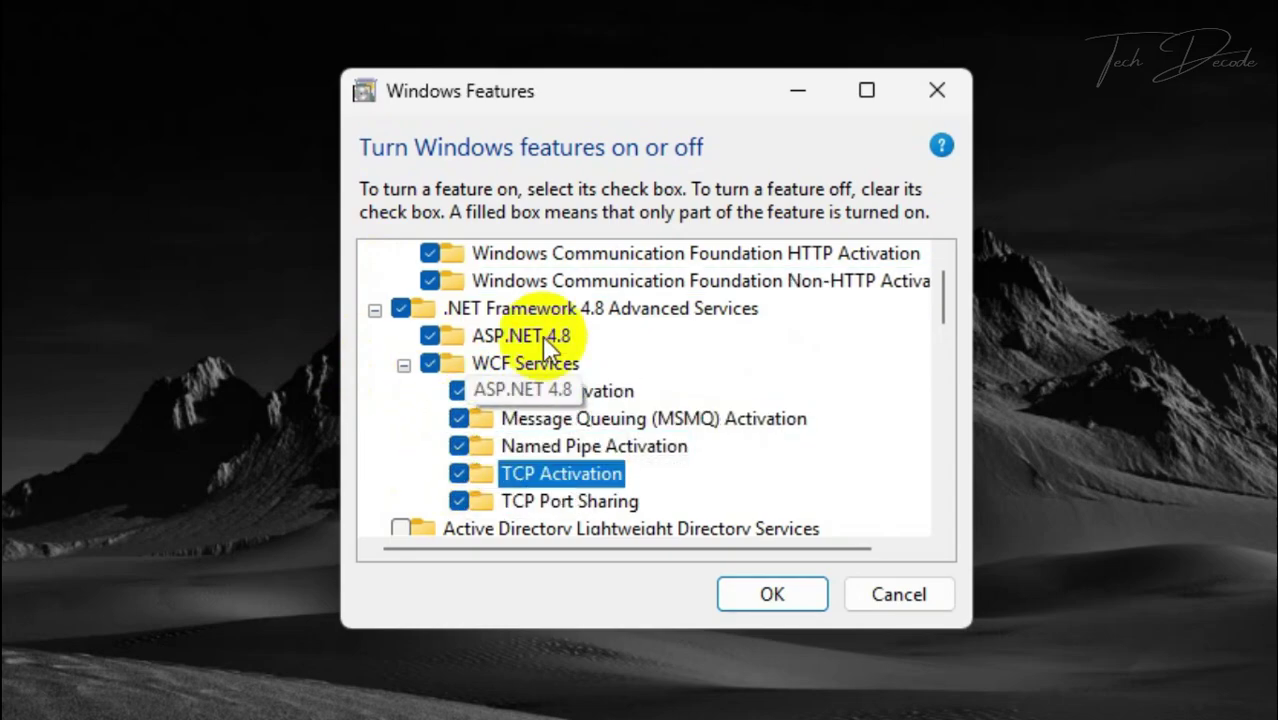
pyautogui.scroll(1, 667, 348)
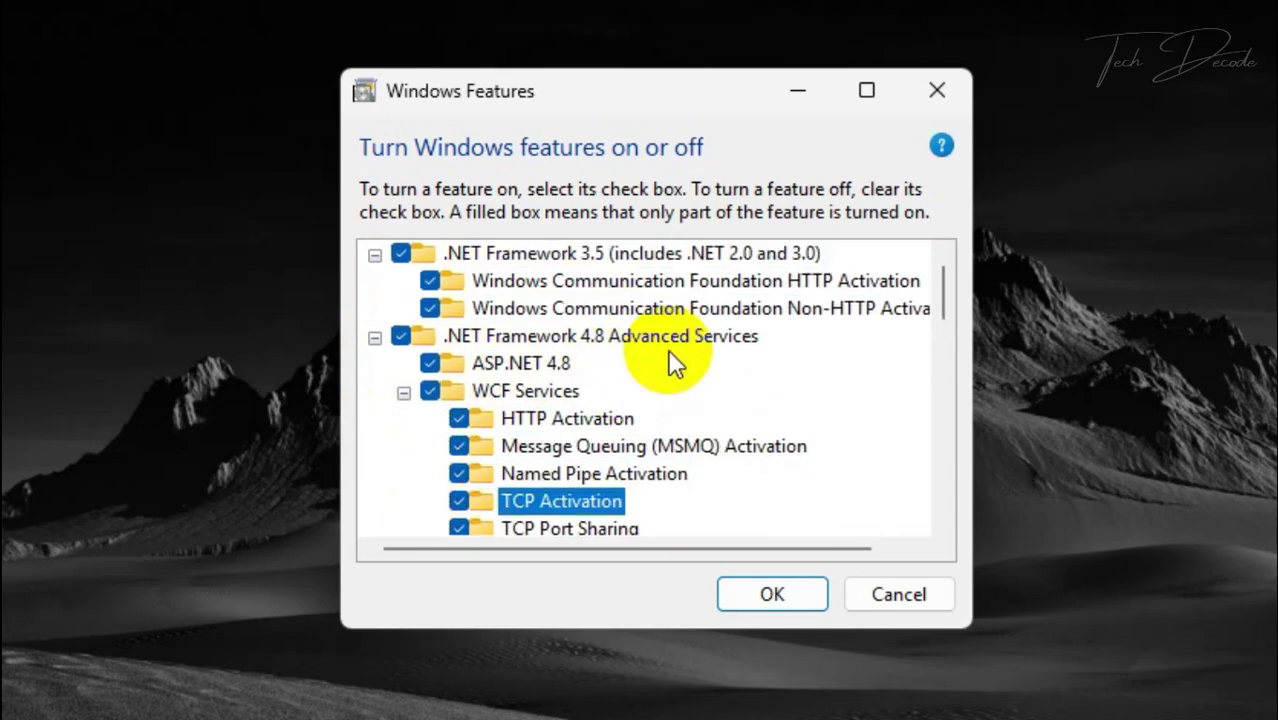
pyautogui.click(770, 598)
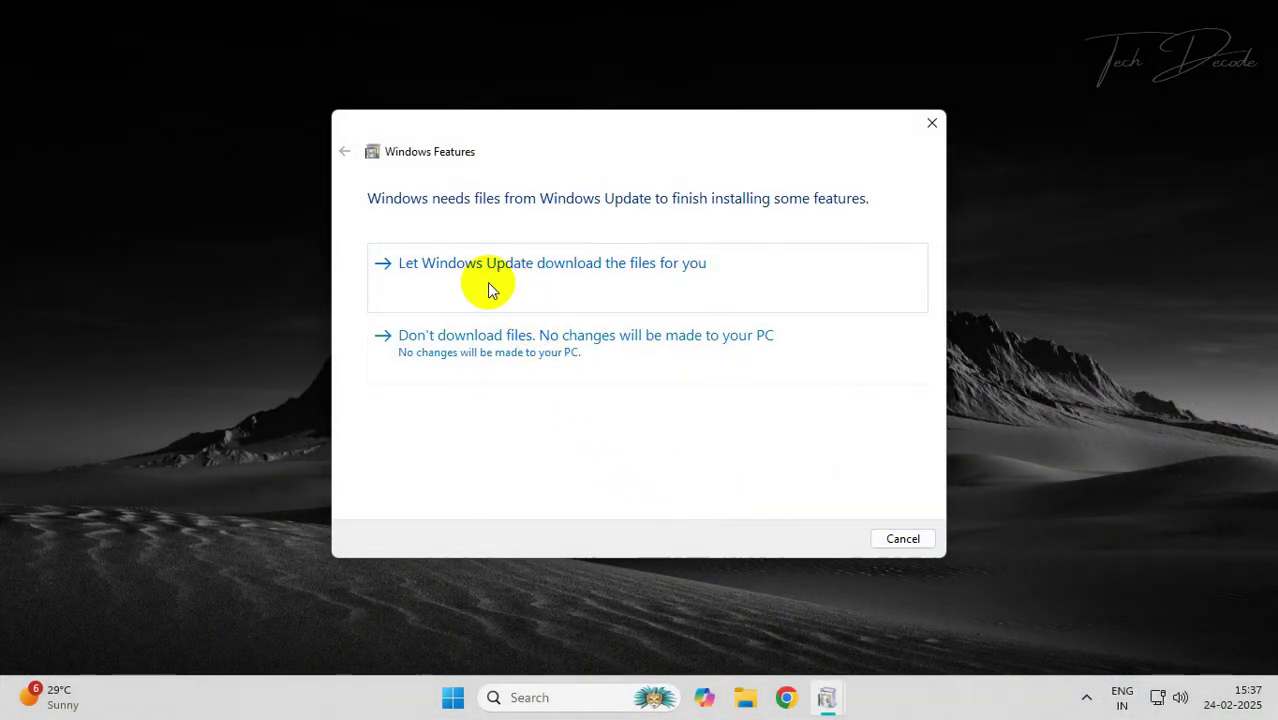
# Step: Let Windows Update finish the .NET files, then open Control Panel's Programs and Features list
pyautogui.click(737, 287)
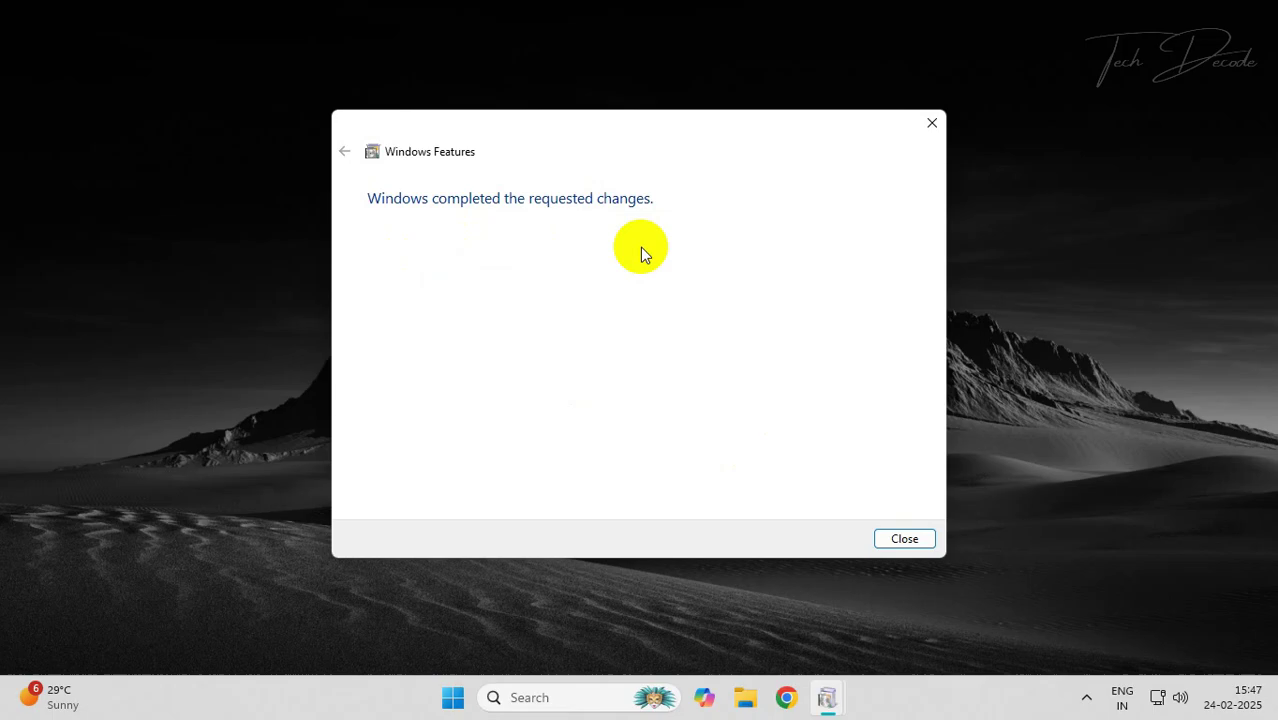
pyautogui.click(905, 539)
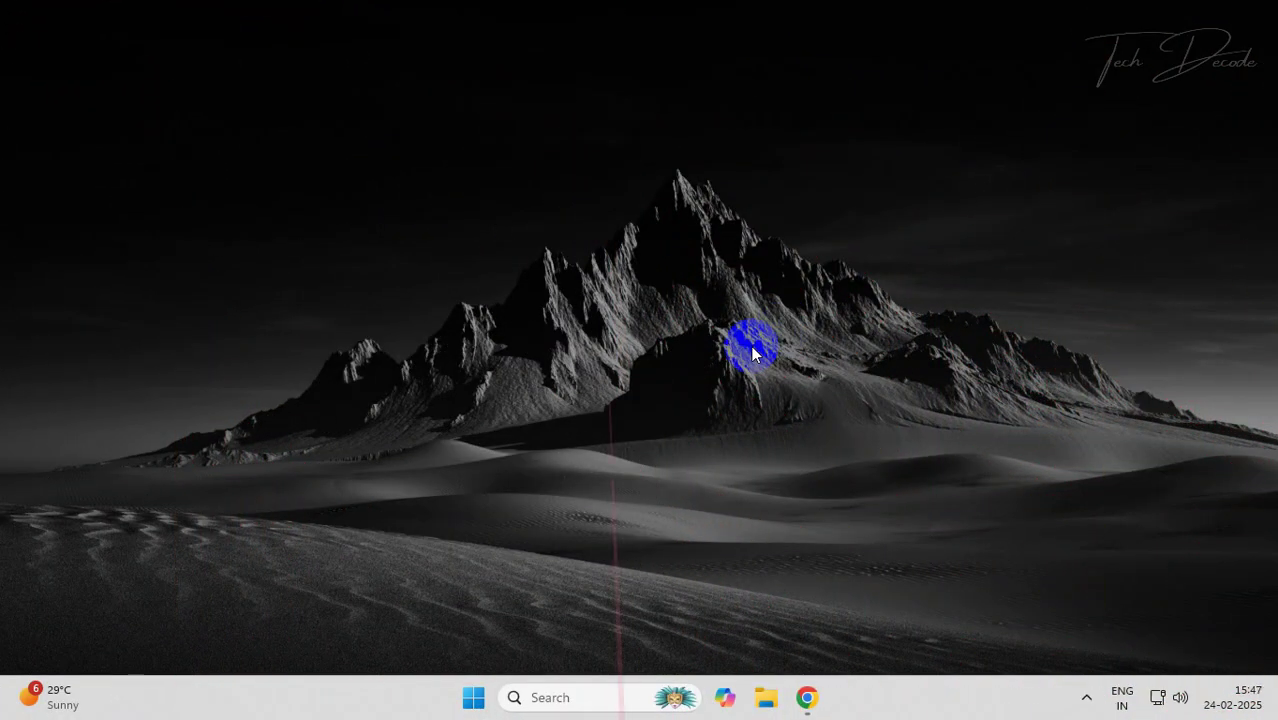
pyautogui.click(604, 697)
pyautogui.write('control')
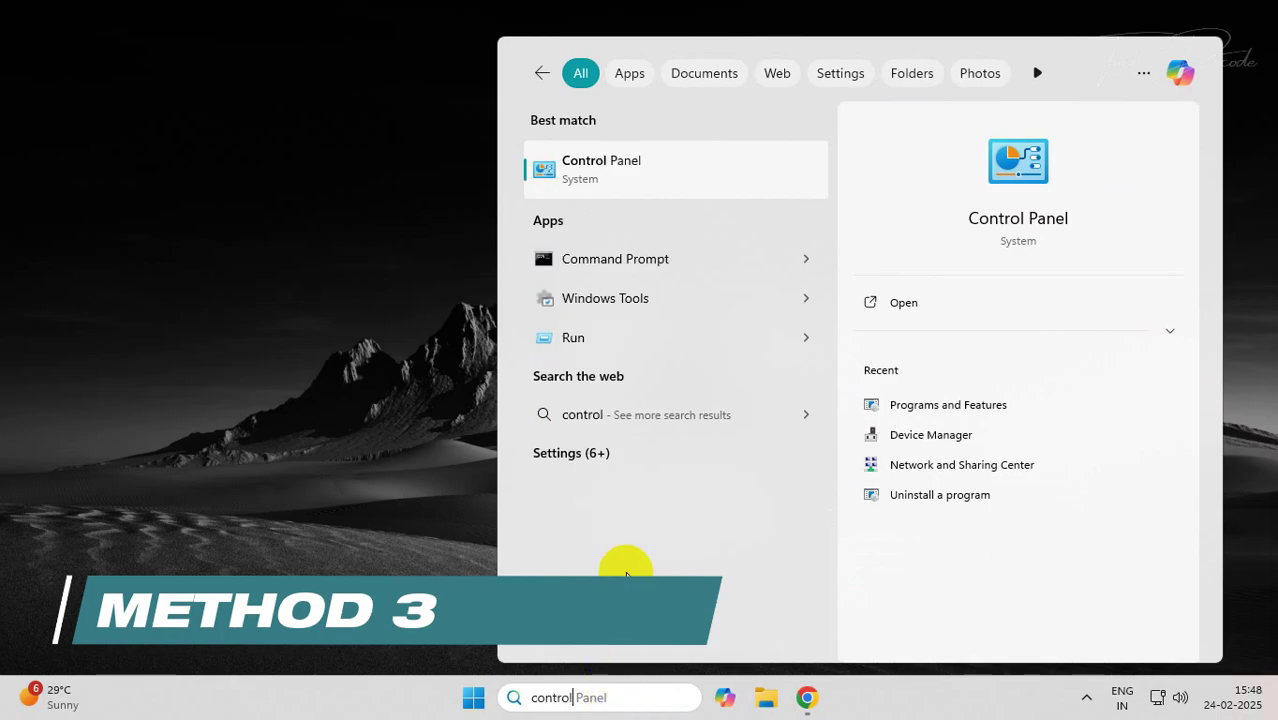
pyautogui.click(648, 186)
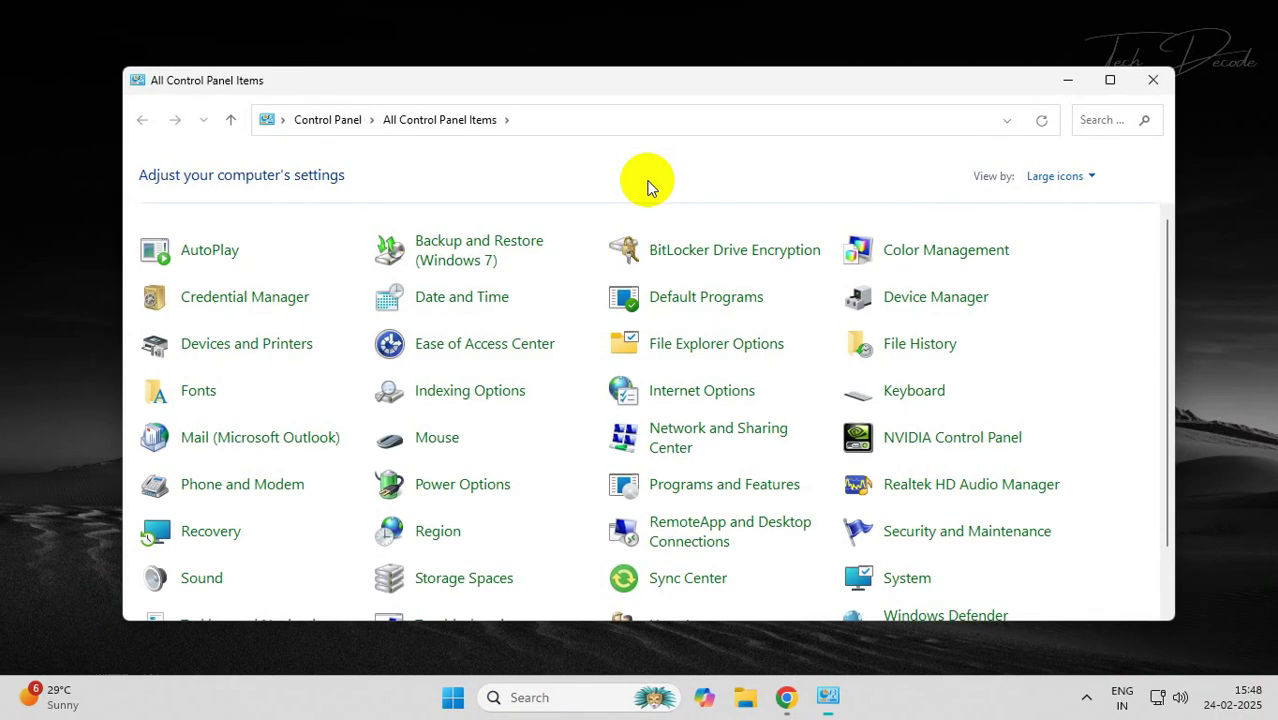
pyautogui.doubleClick(699, 80)
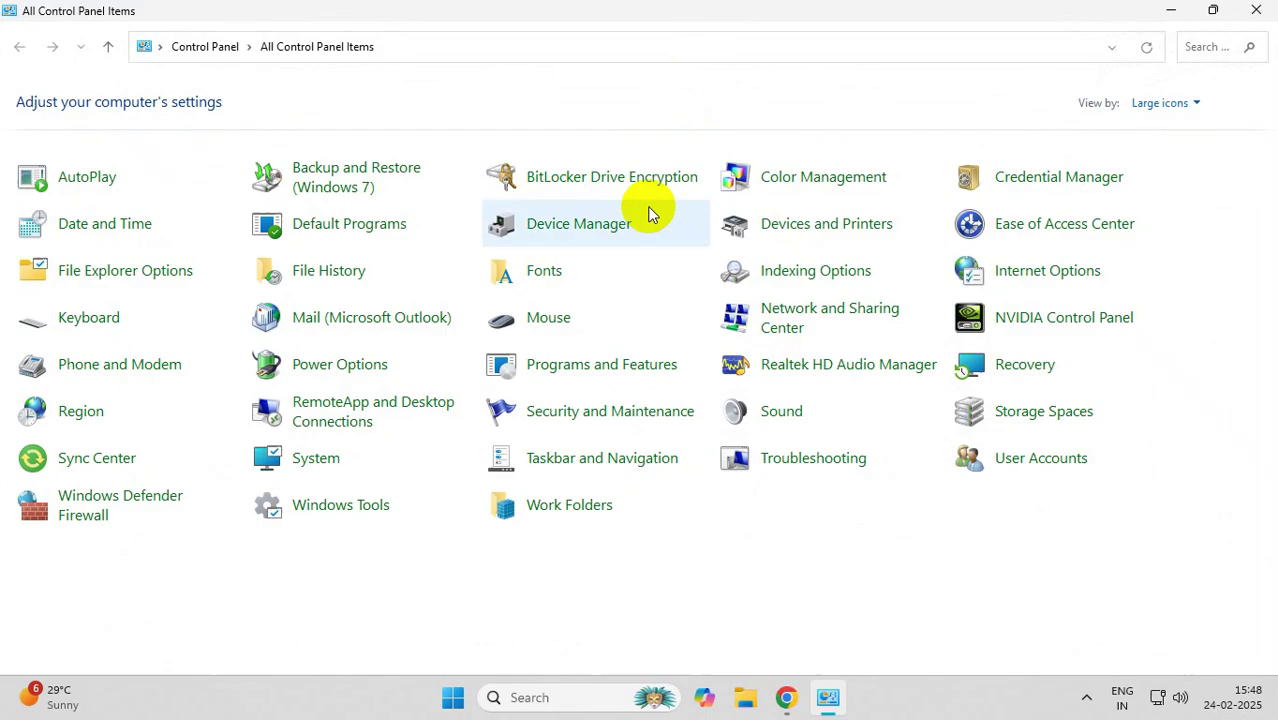
pyautogui.click(606, 368)
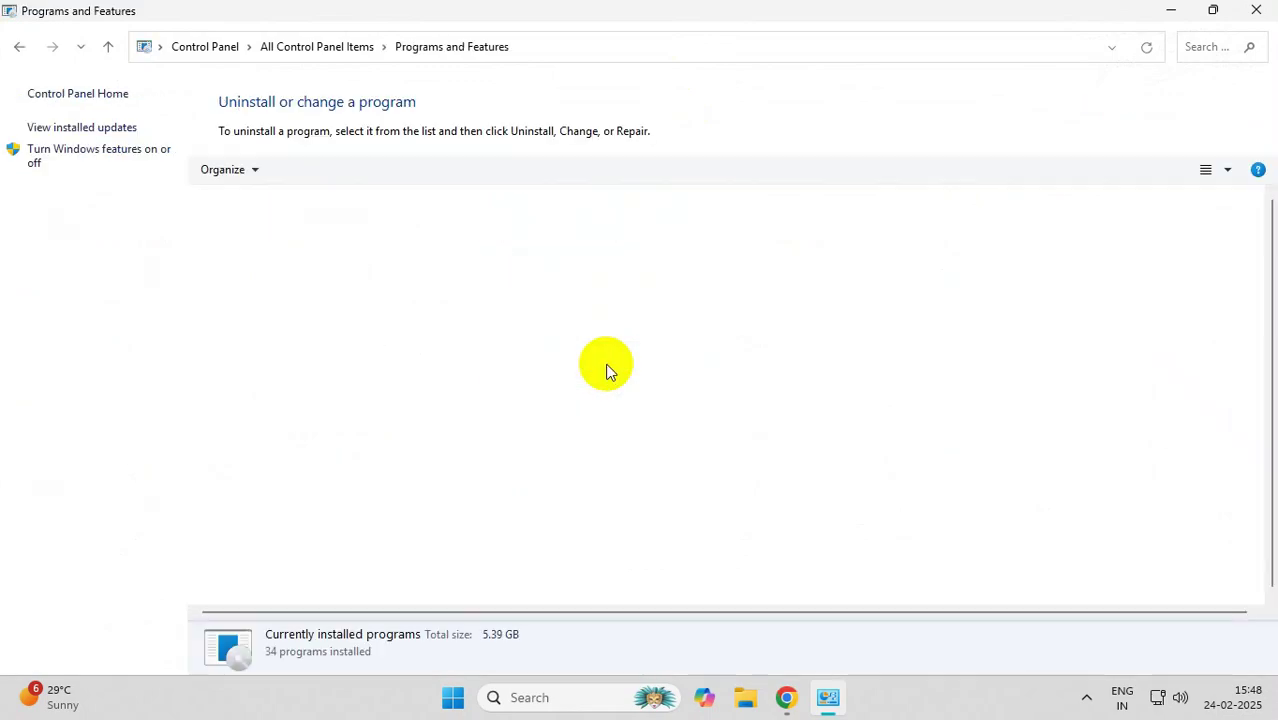
pyautogui.scroll(-2, 562, 342)
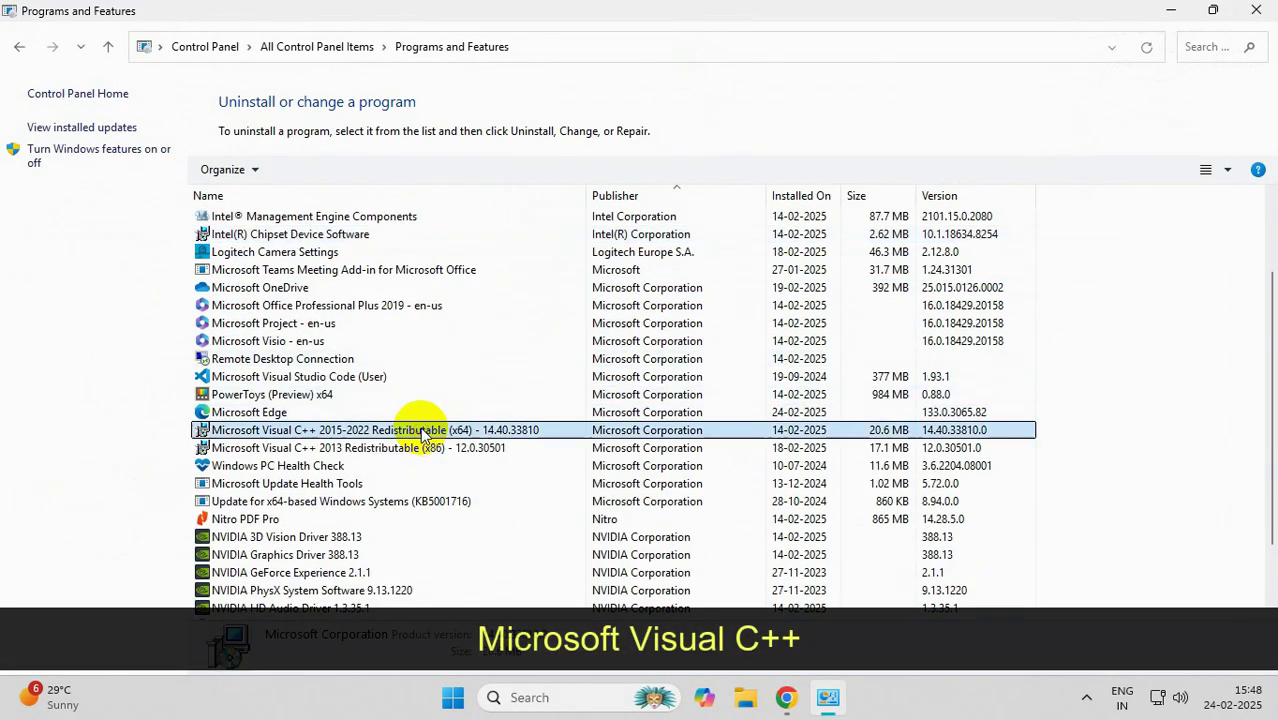
# Step: Uninstall the Microsoft Visual C++ 2015-2022 Redistributable (x64)
pyautogui.click(380, 431)
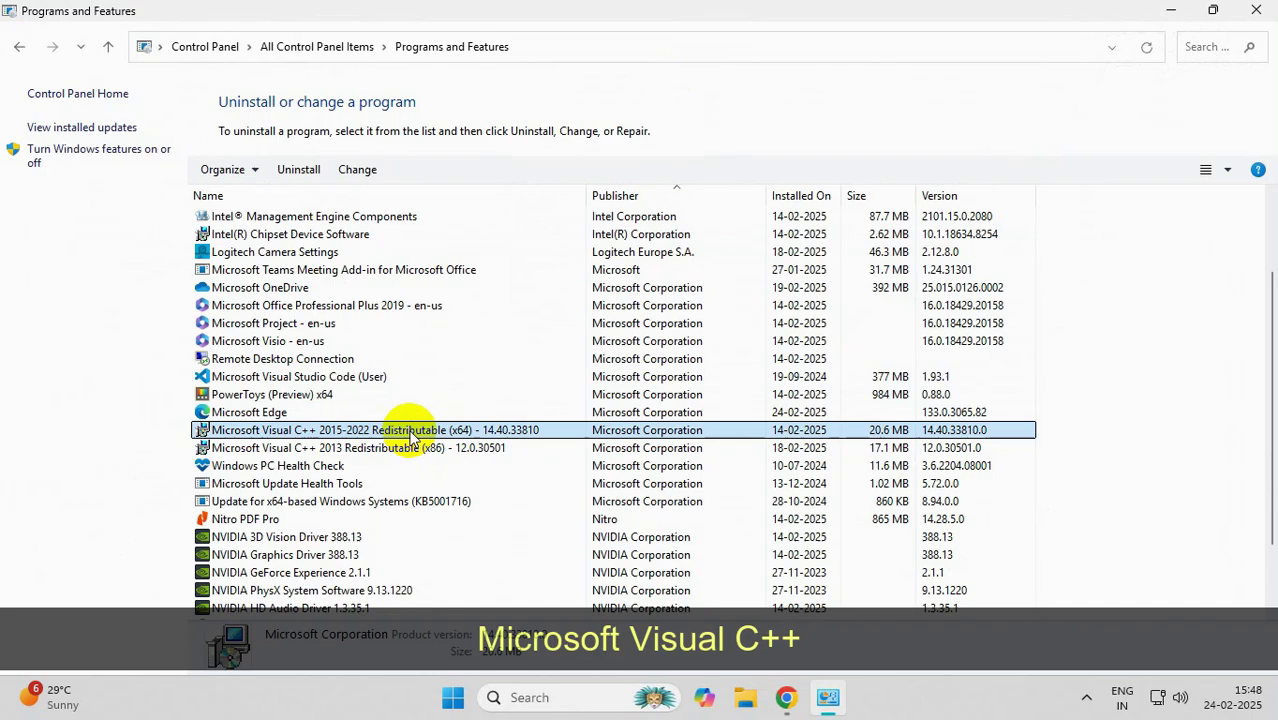
pyautogui.rightClick(414, 432)
pyautogui.click(527, 444)
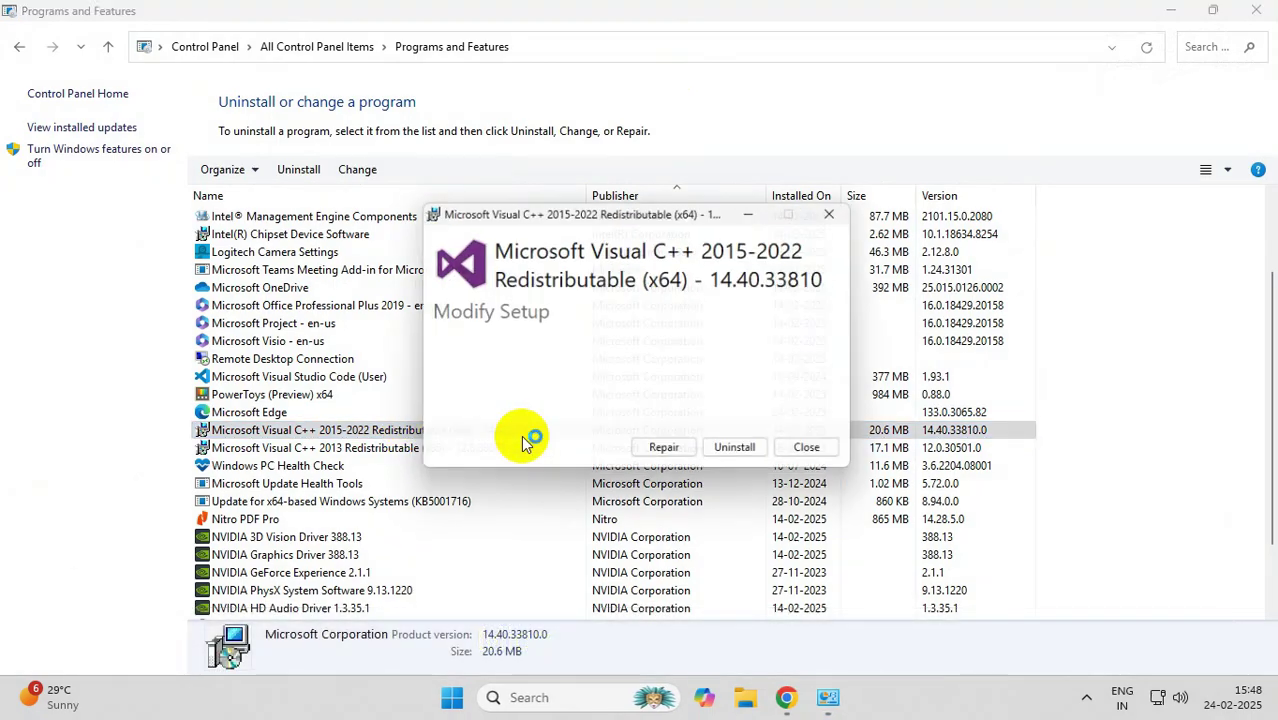
pyautogui.click(736, 451)
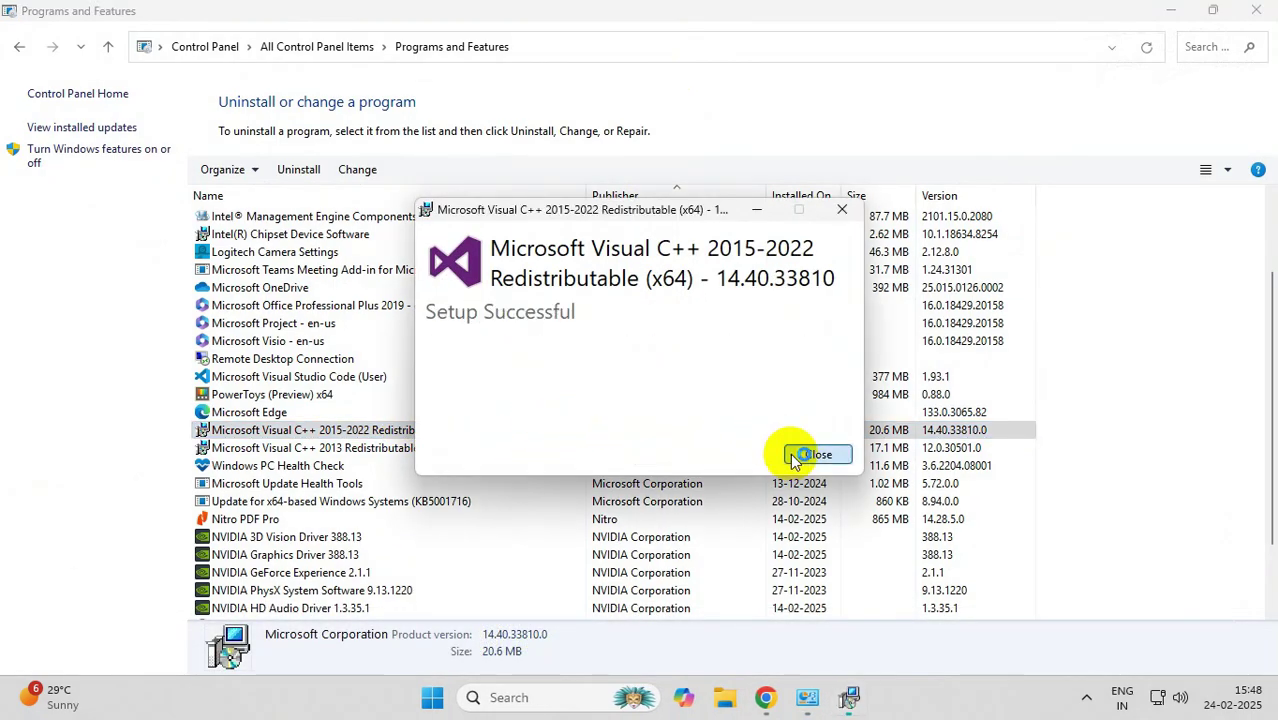
pyautogui.click(800, 454)
# Step: Uninstall the Visual C++ 2013 Redistributable (x86) and close Programs and Features
pyautogui.rightClick(488, 431)
pyautogui.click(490, 448)
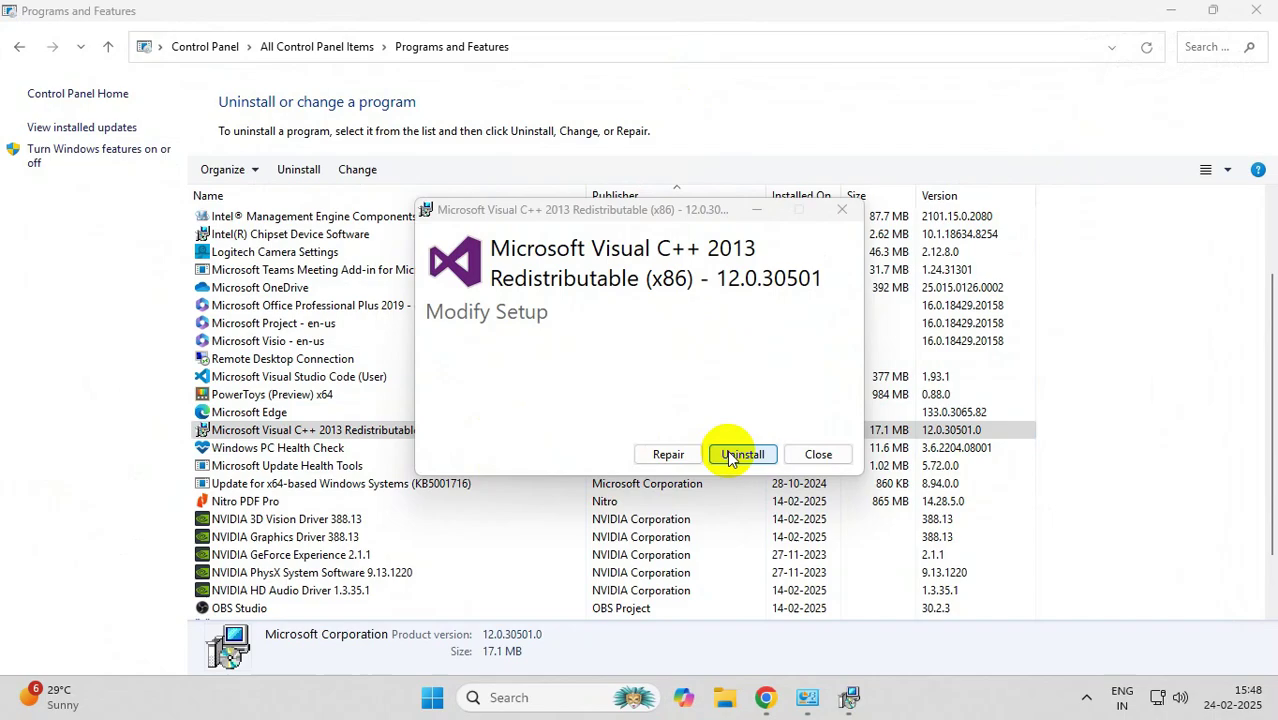
pyautogui.click(736, 451)
pyautogui.click(800, 452)
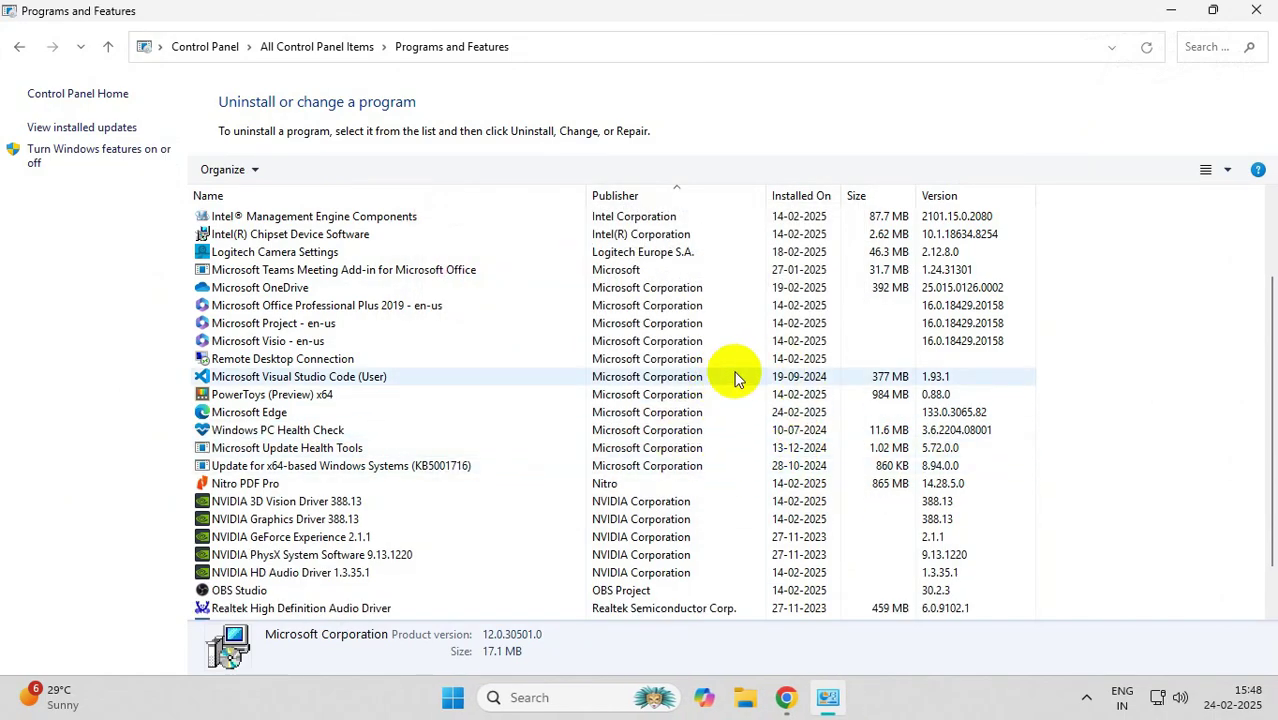
pyautogui.click(1264, 9)
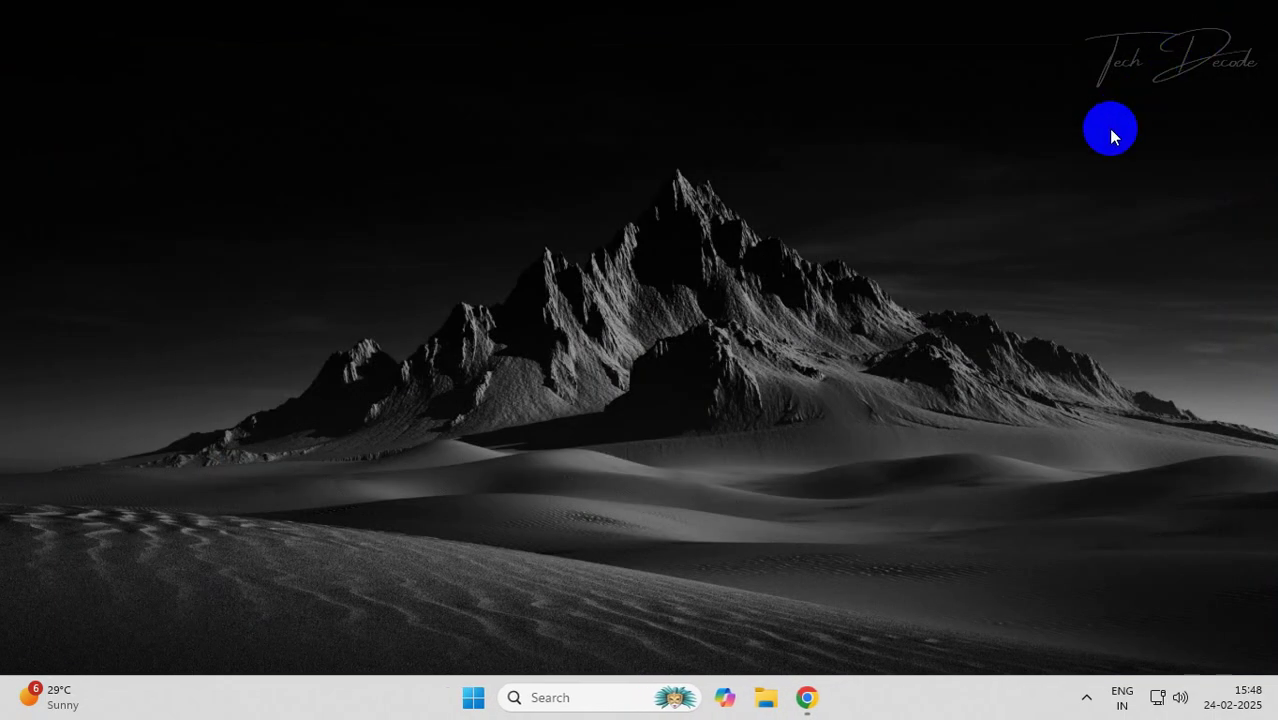
# Step: In Chrome, Google 'visual c++ redistributable runtime all' and open the TechPowerUp runtimes page
pyautogui.click(808, 698)
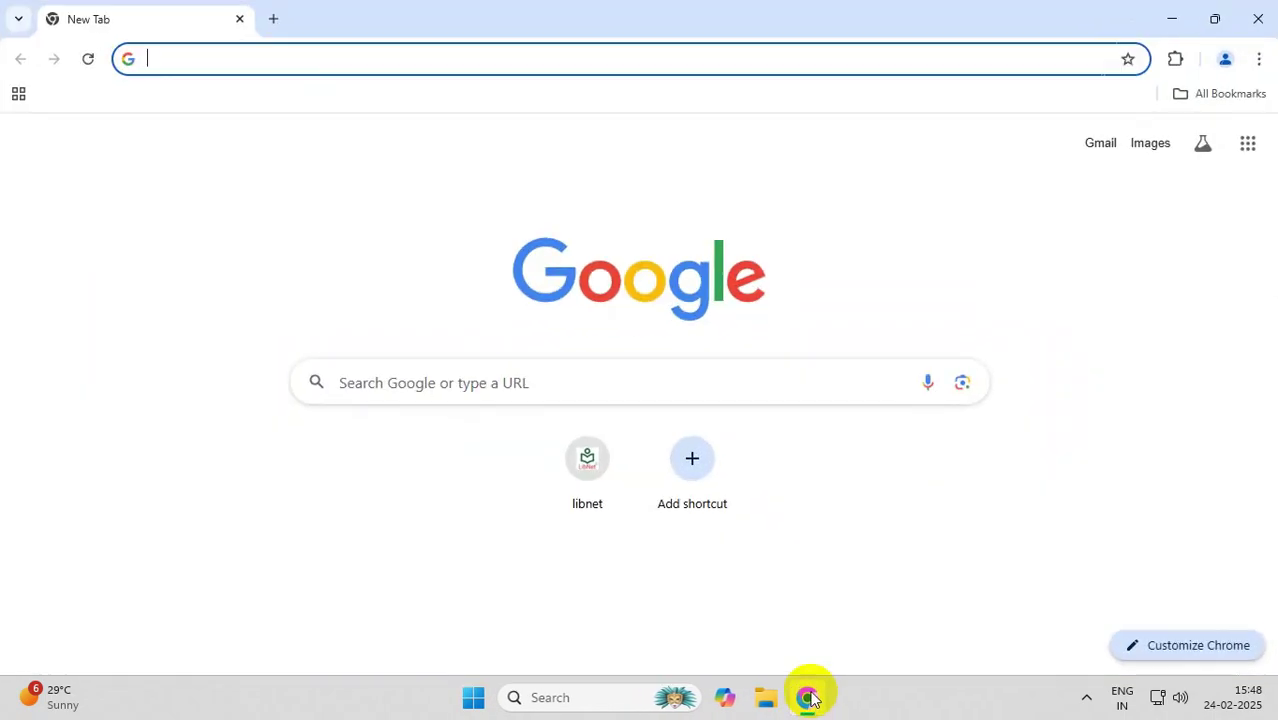
pyautogui.click(800, 392)
pyautogui.write('visual ')
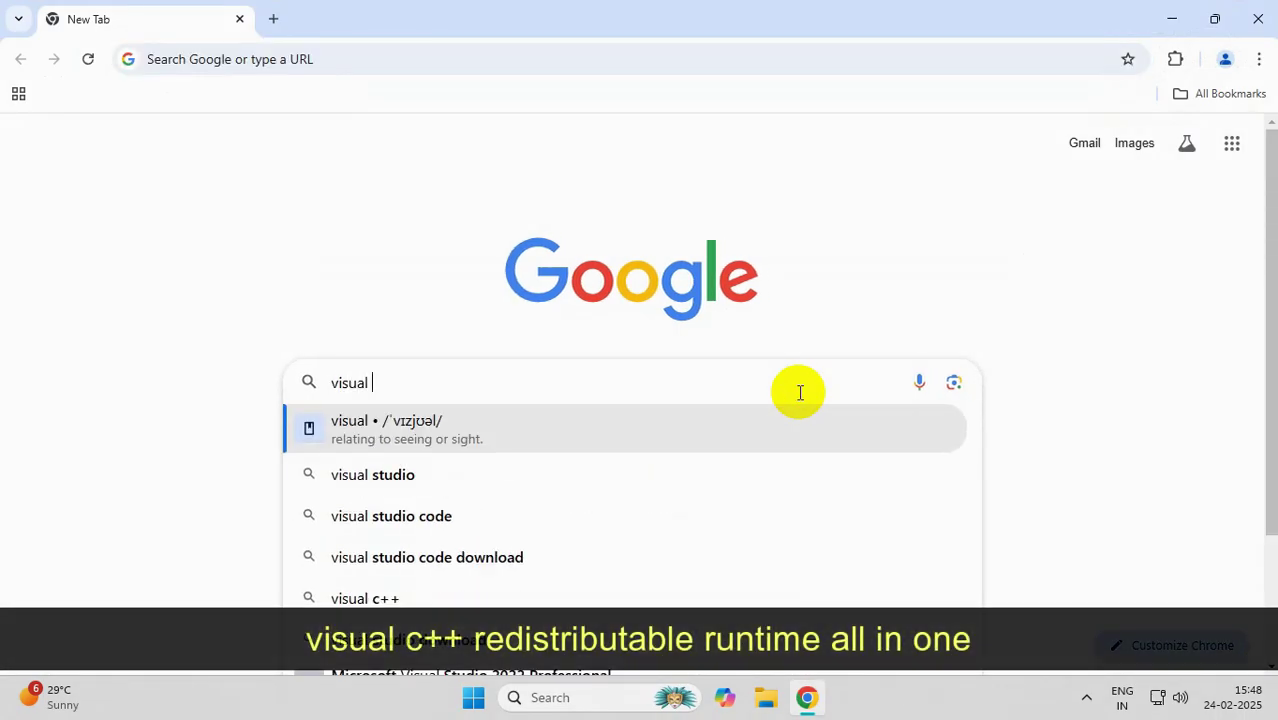
pyautogui.write('c++ redistr')
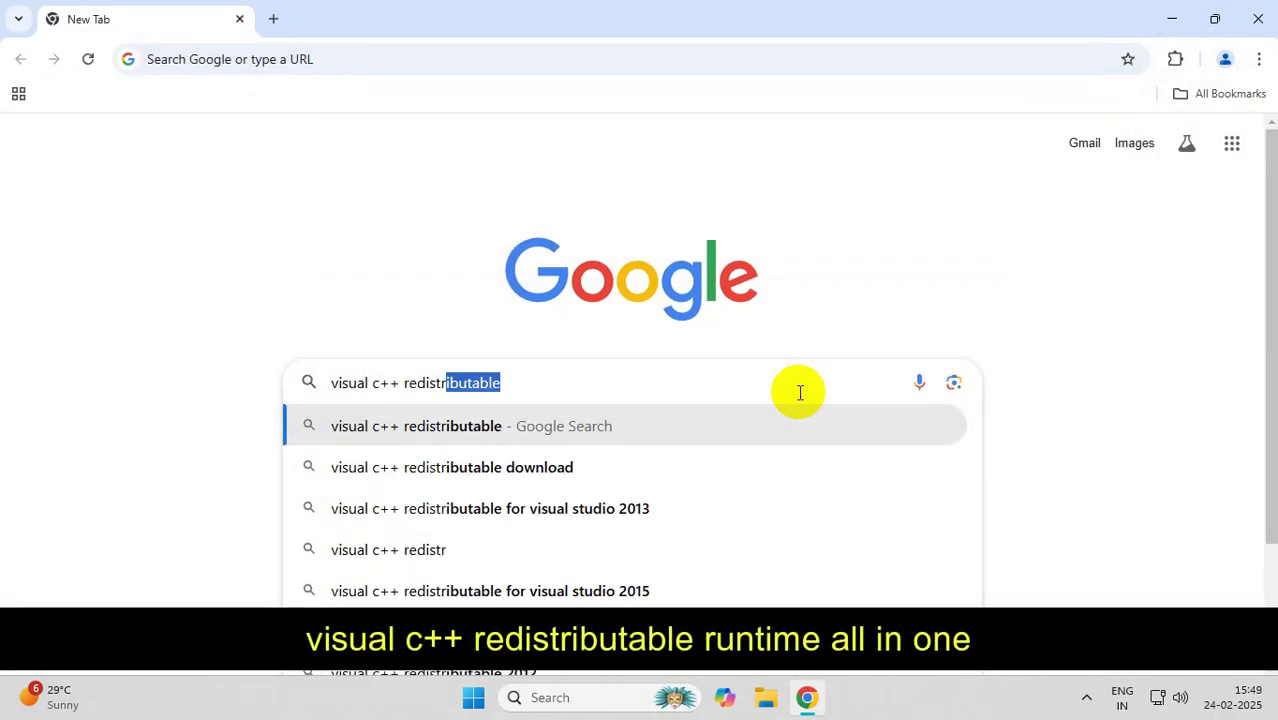
pyautogui.write('ibutable runtime all')
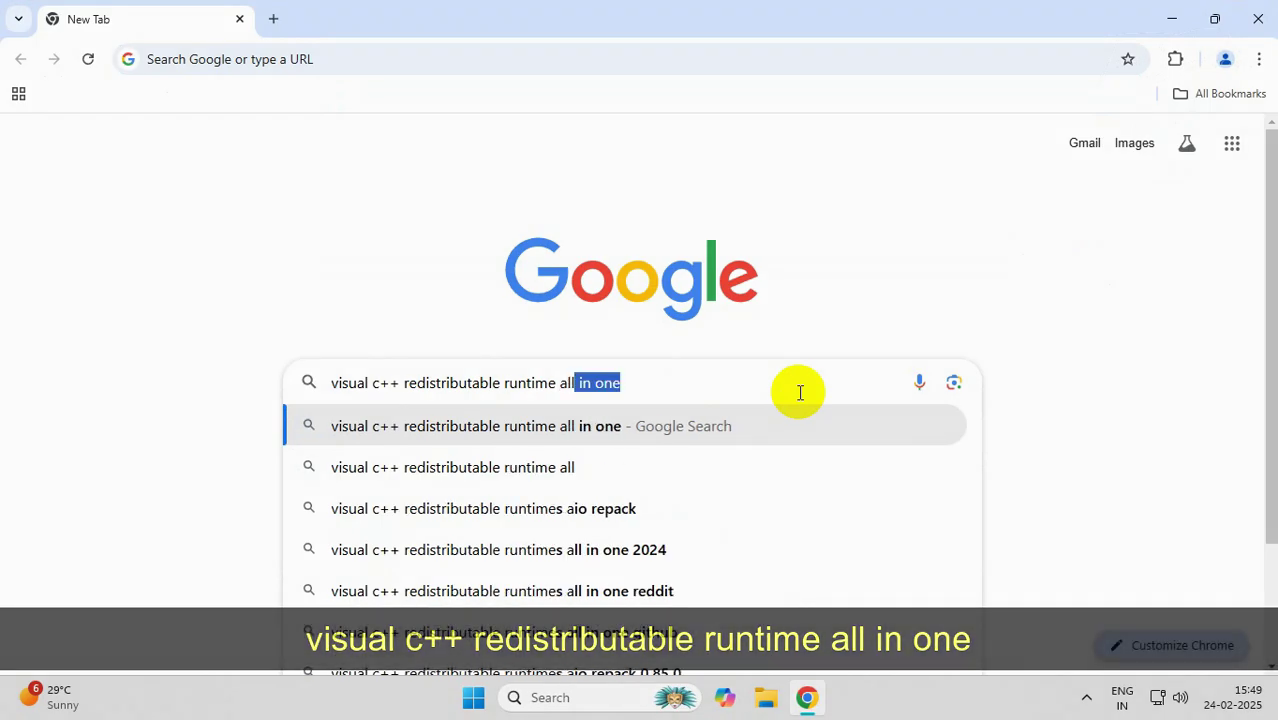
pyautogui.press('Return')
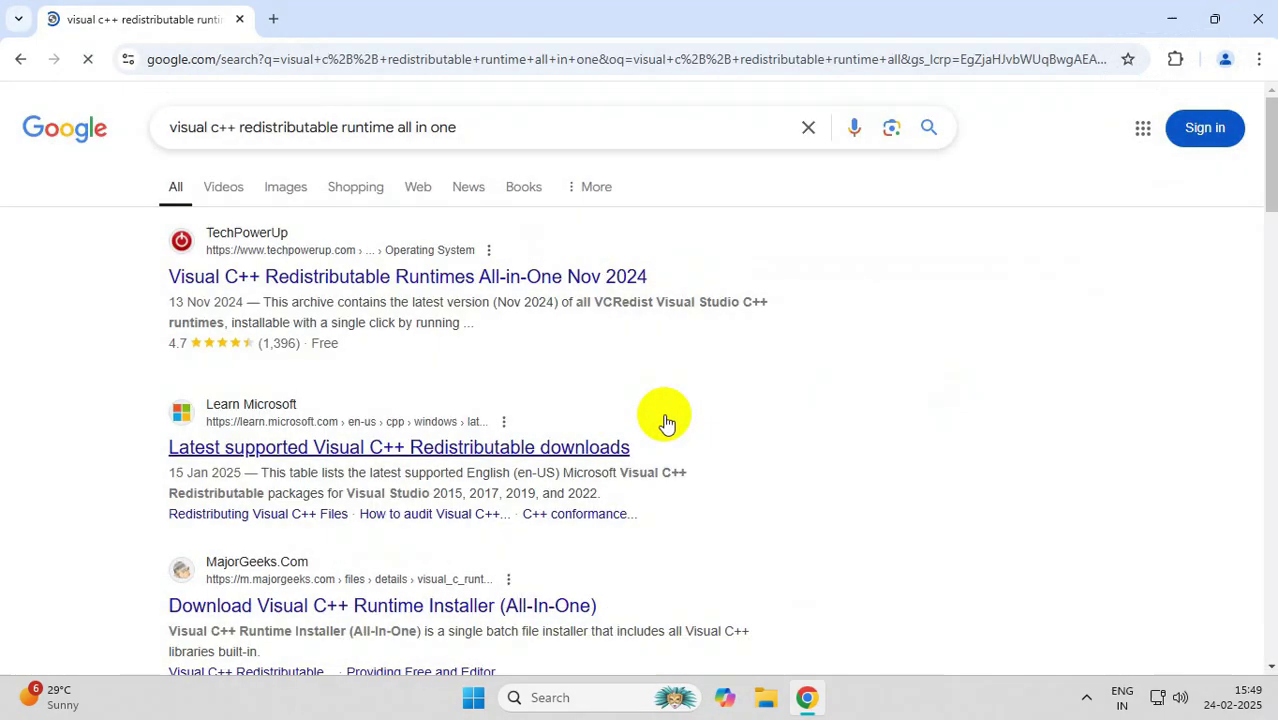
pyautogui.click(462, 278)
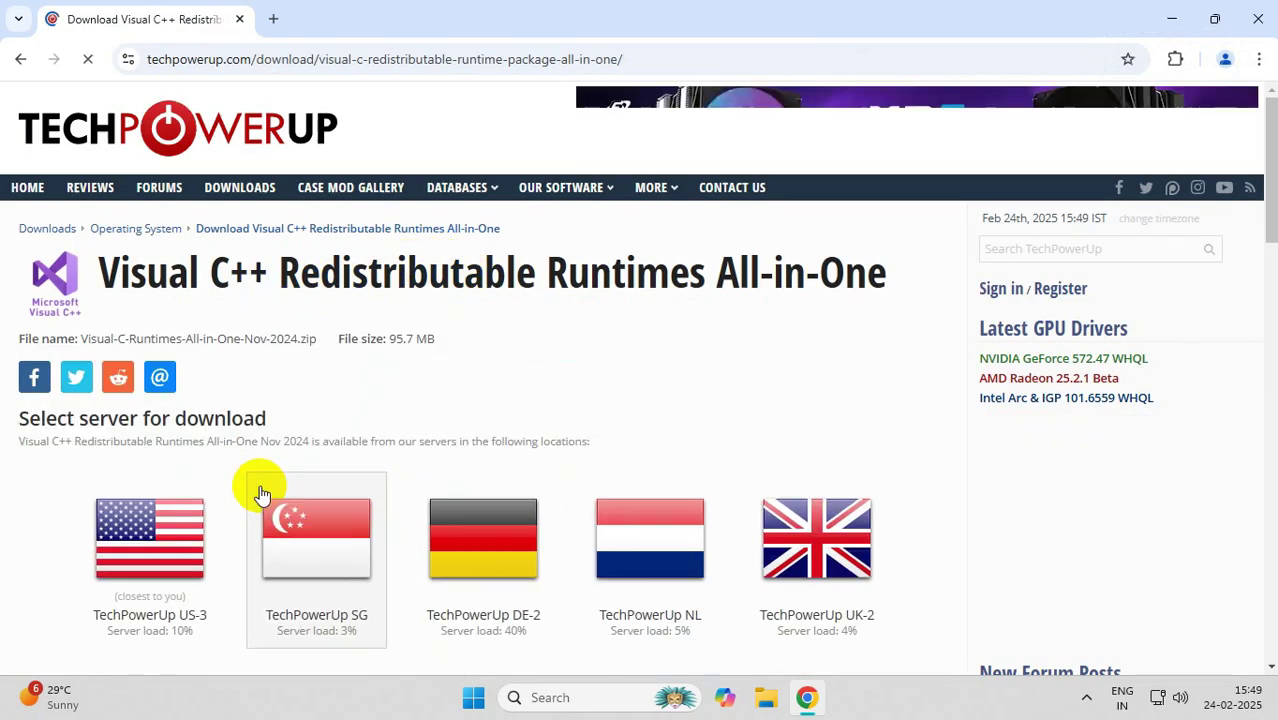
# Step: Save Visual-C-Runtimes-All-in-One-Nov-2024.zip from the US-3 server and check download history
pyautogui.scroll(-3, 605, 543)
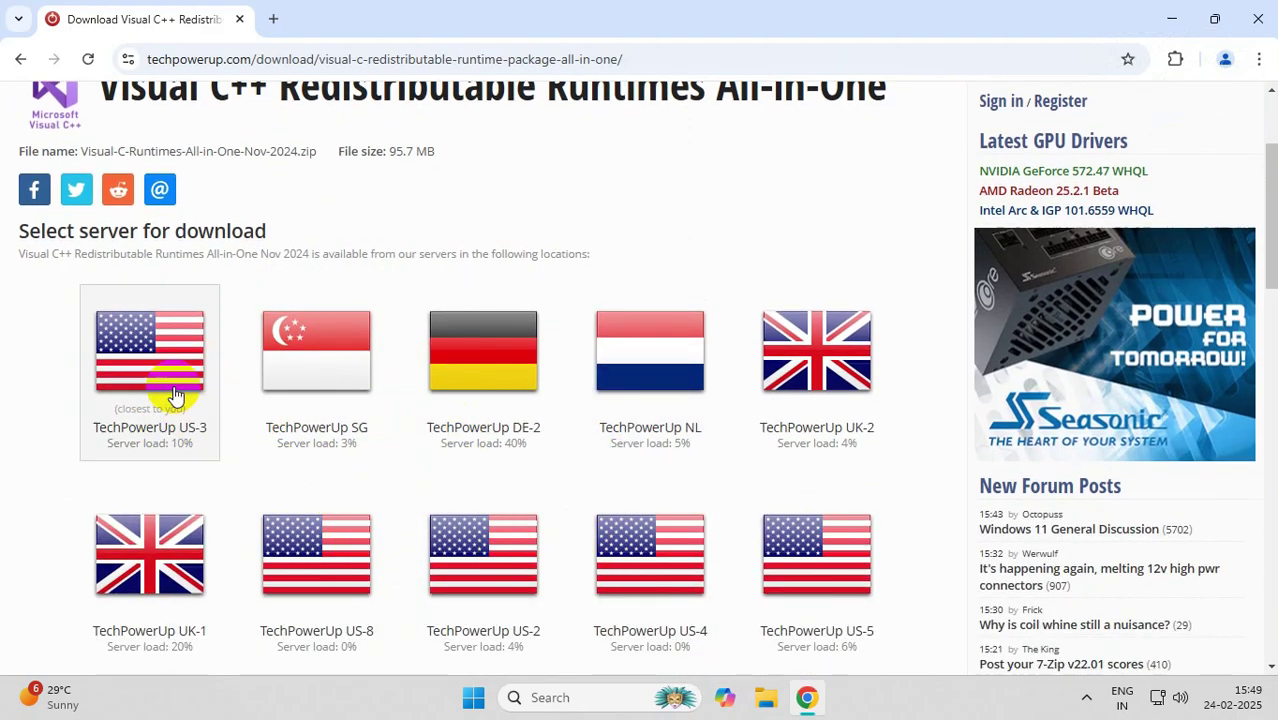
pyautogui.click(175, 396)
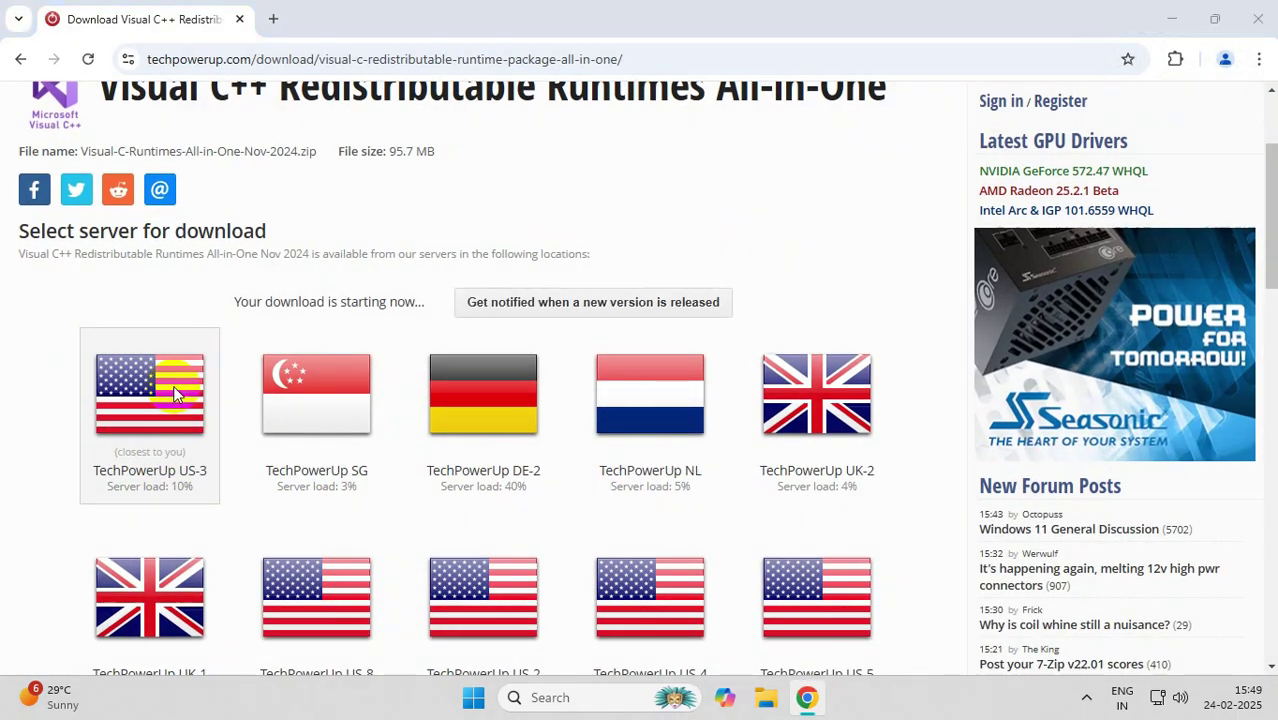
pyautogui.click(477, 413)
pyautogui.hotkey('ctrl', 'j')
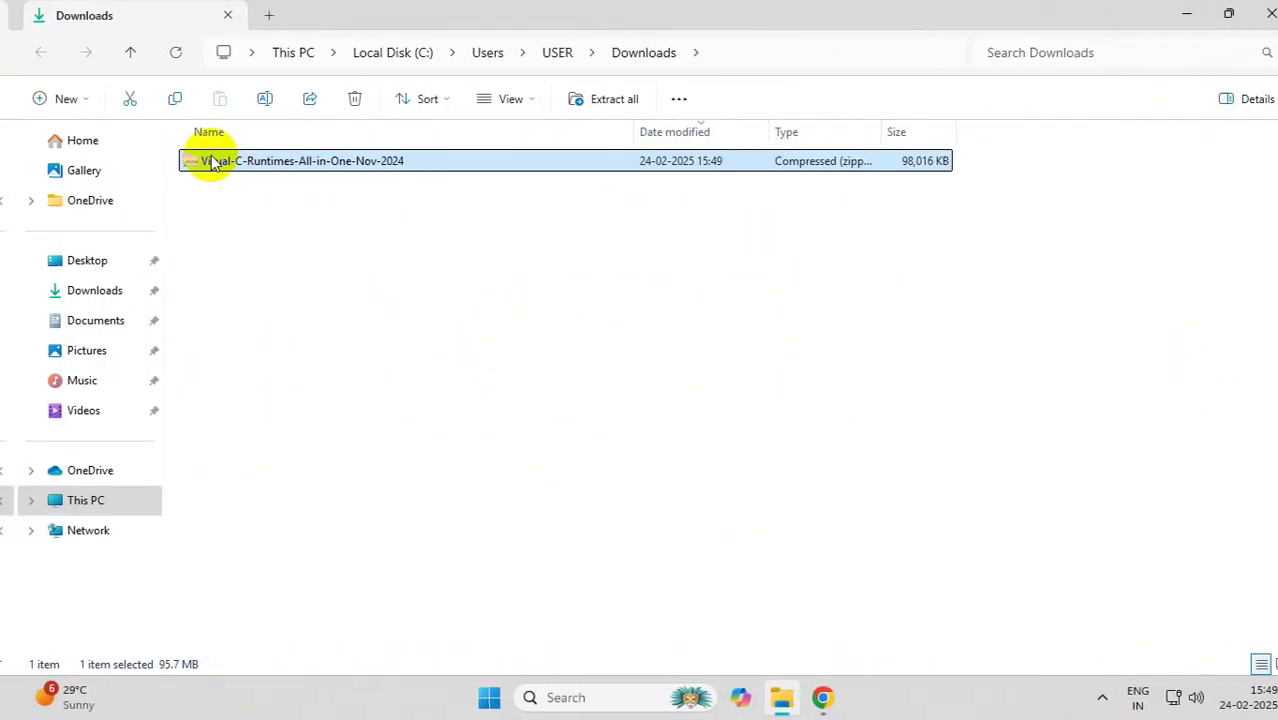
# Step: Extract all files from the downloaded Visual C++ runtimes zip
pyautogui.rightClick(195, 157)
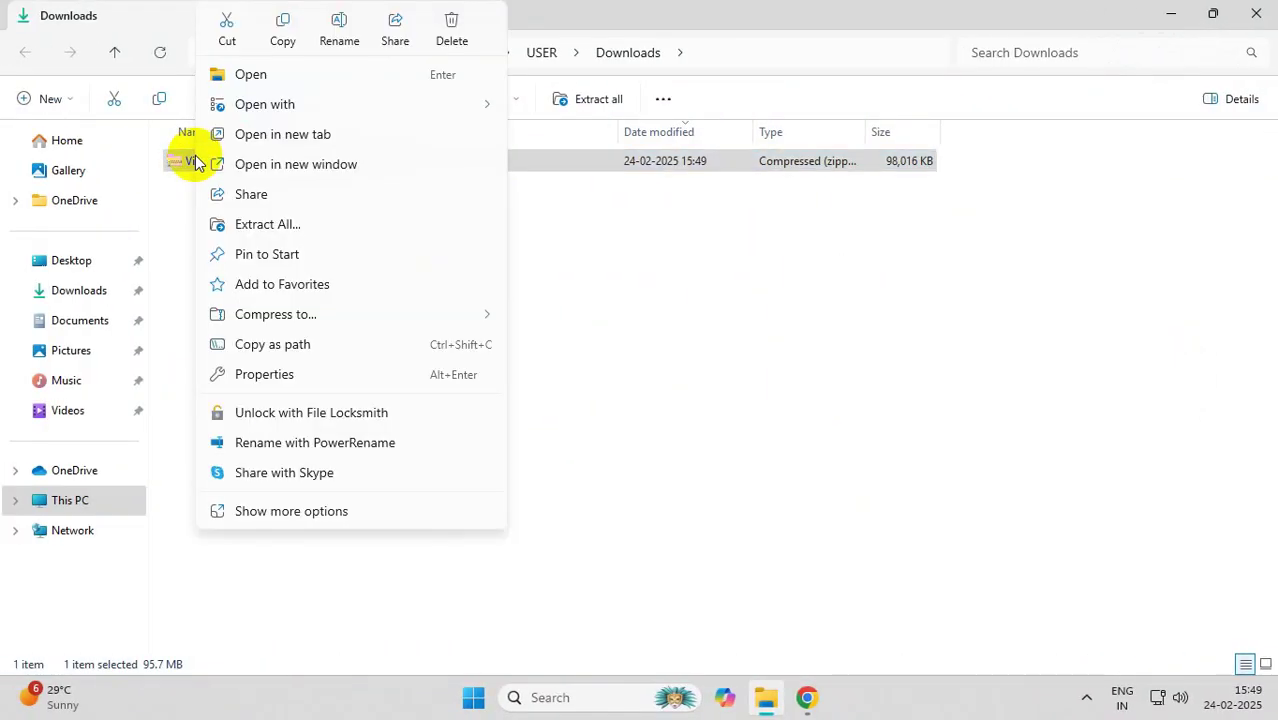
pyautogui.click(246, 223)
pyautogui.click(809, 527)
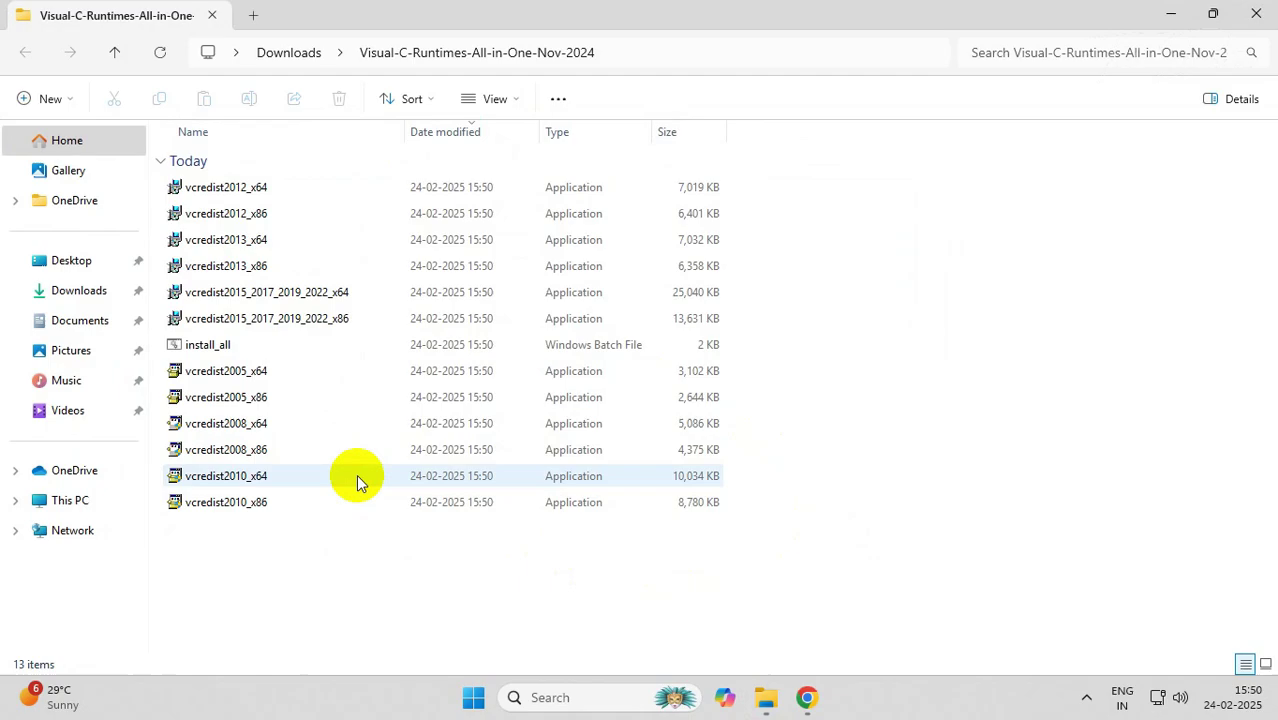
# Step: Run install_all as administrator to install Visual C++ runtimes 2005 through 2015-2022
pyautogui.click(211, 349)
pyautogui.rightClick(206, 349)
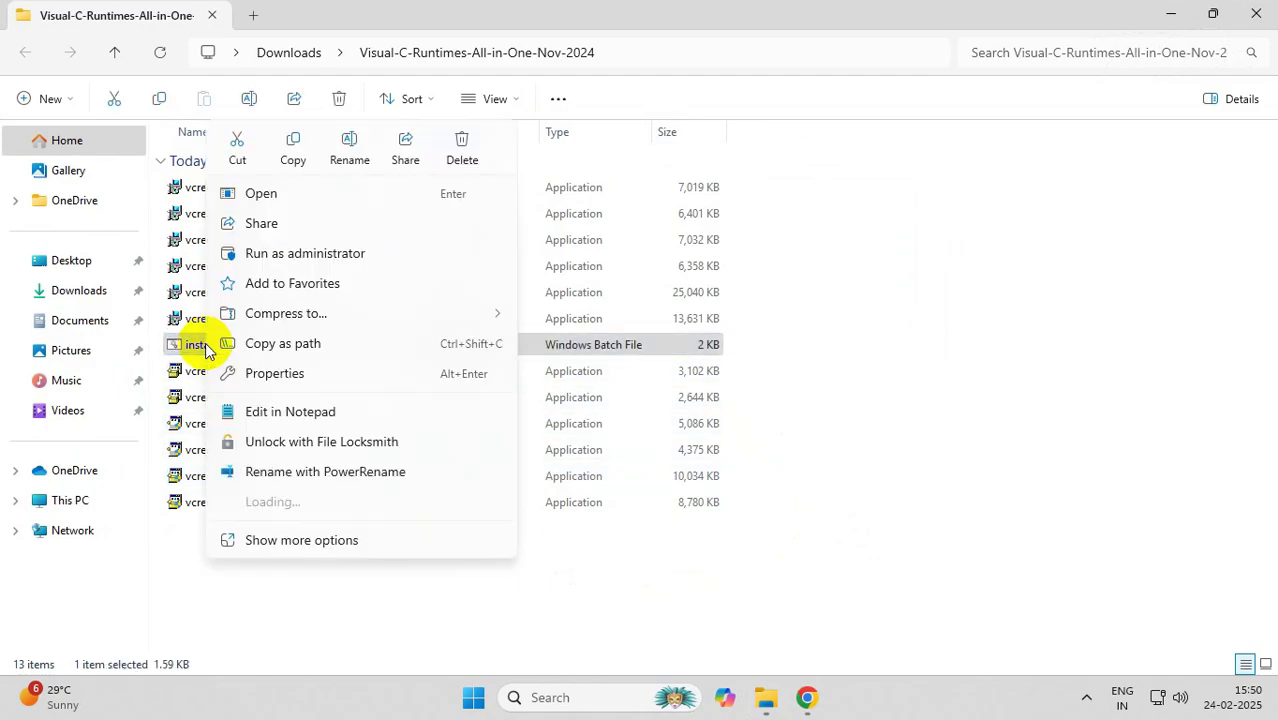
pyautogui.click(305, 252)
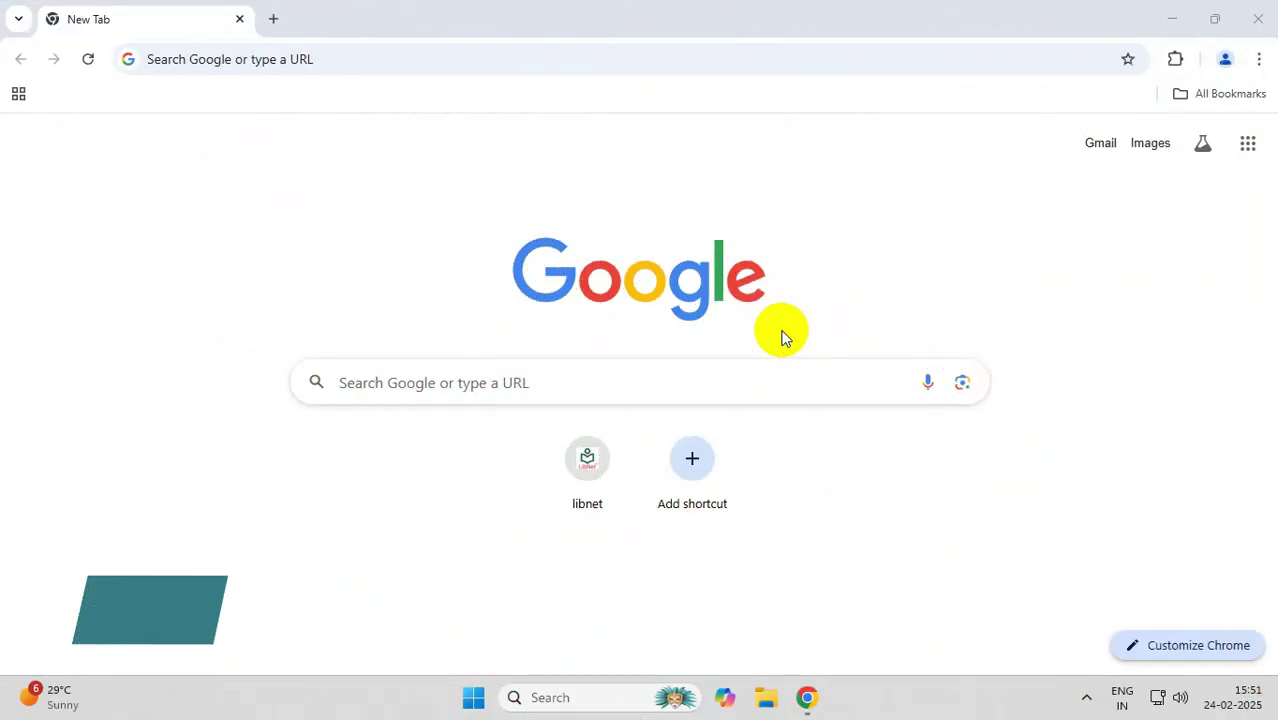
# Step: Google 'directx redist' and open the DirectX End-User Runtimes (June 2010) page
pyautogui.click(662, 388)
pyautogui.write('d')
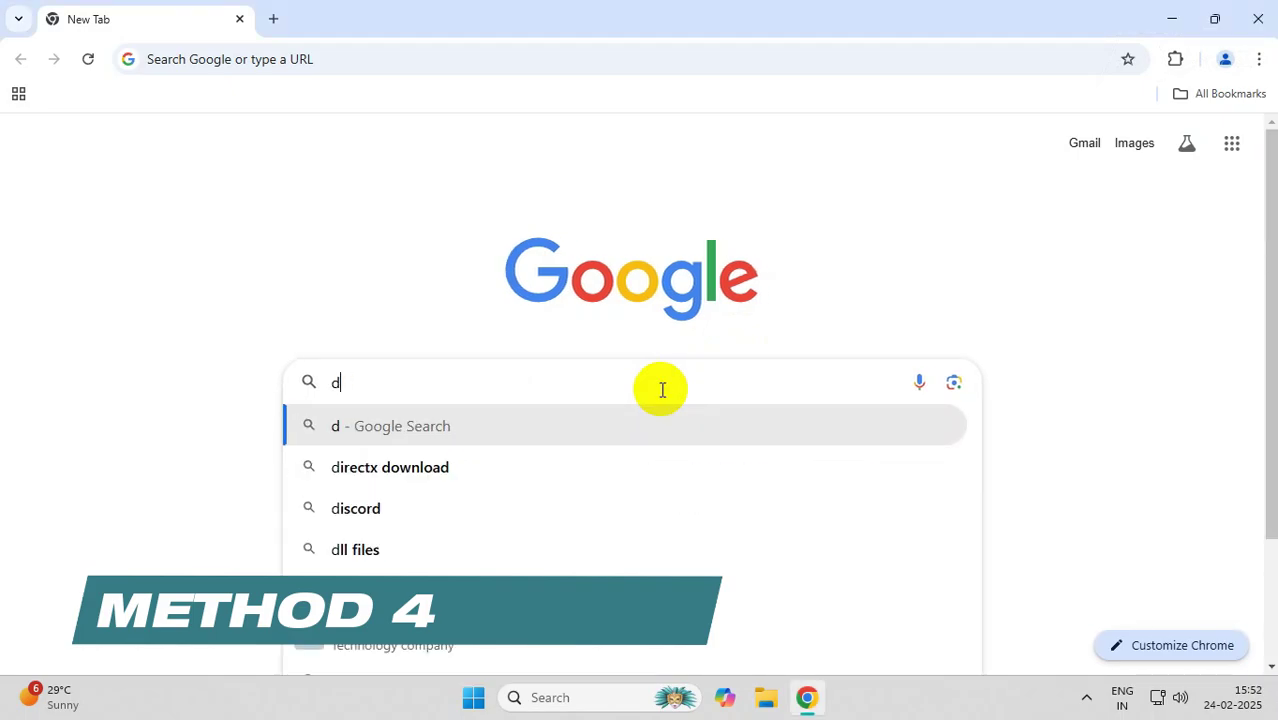
pyautogui.write('irectx red')
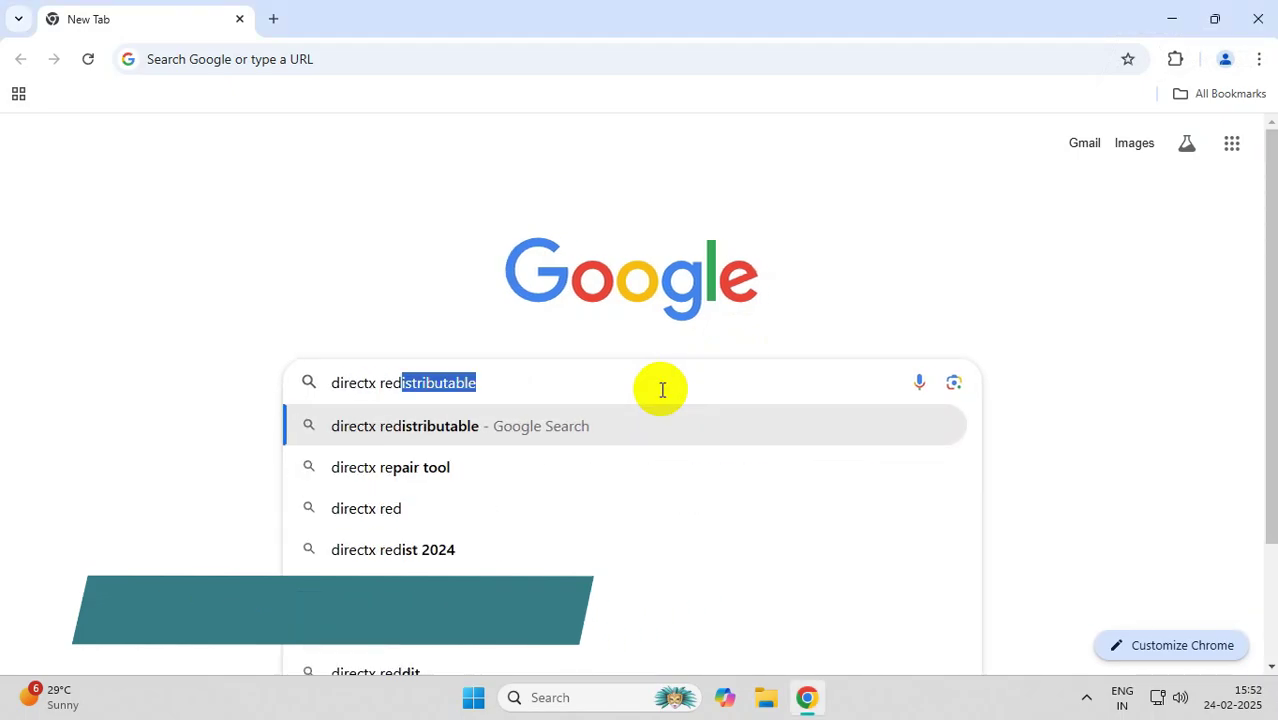
pyautogui.write('ist')
pyautogui.press('Return')
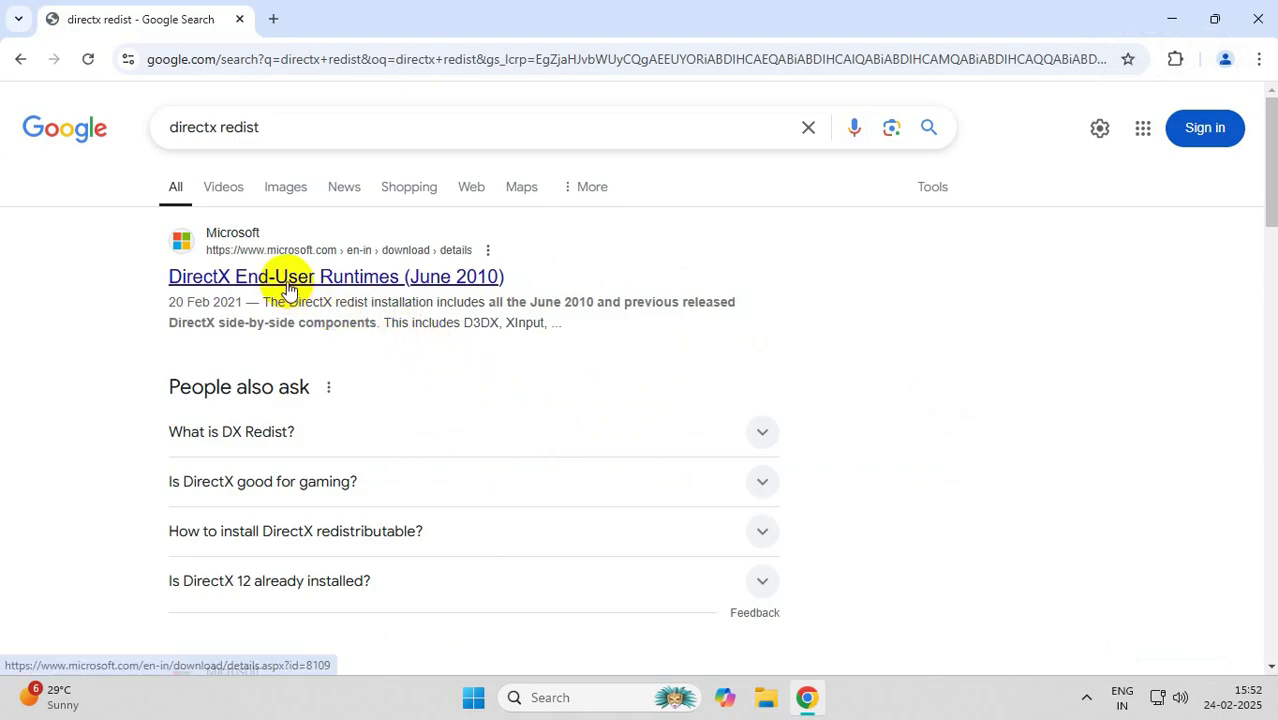
pyautogui.click(370, 284)
# Step: Download directx_Jun2010_redist.exe into Downloads and check its progress in download history
pyautogui.scroll(-4, 370, 285)
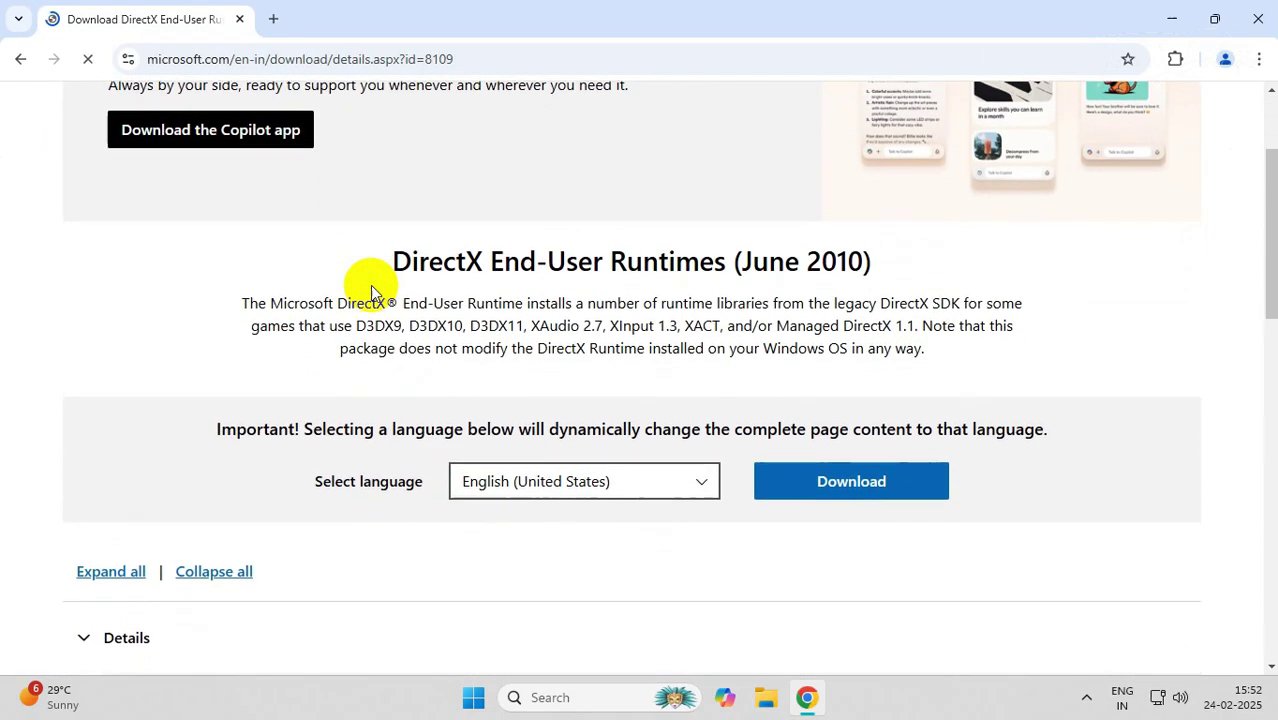
pyautogui.click(864, 295)
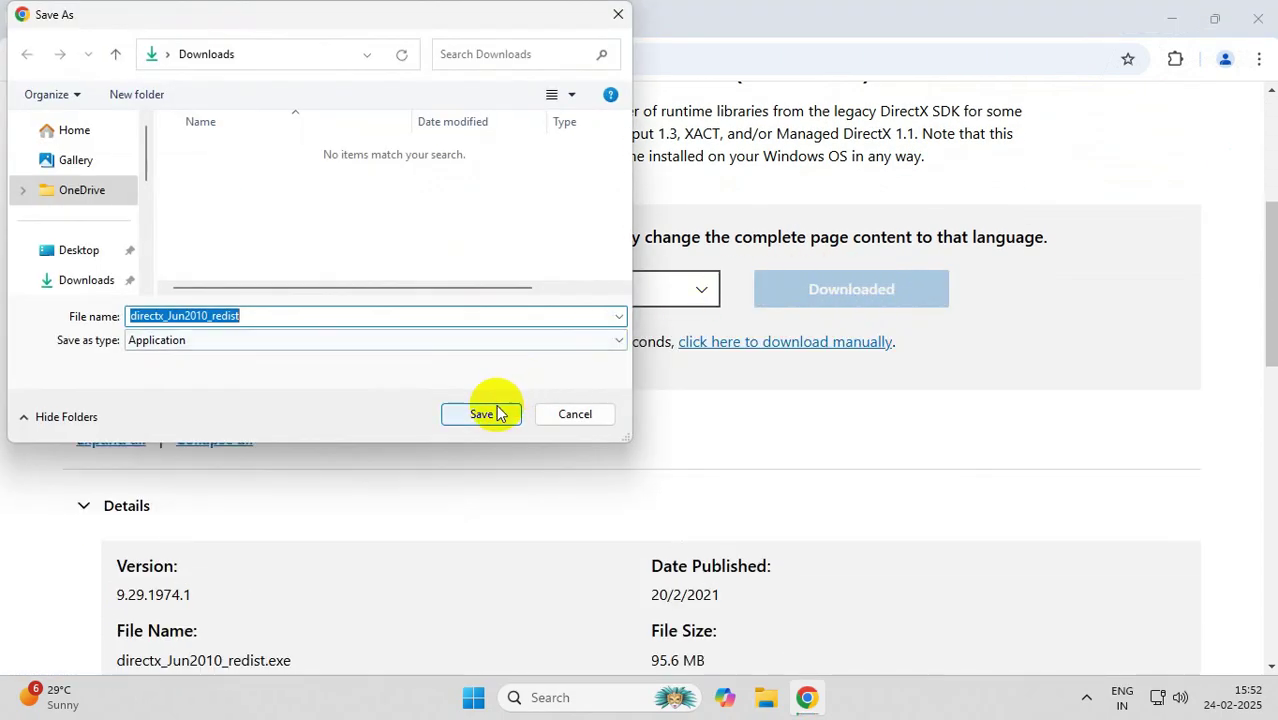
pyautogui.click(494, 410)
pyautogui.hotkey('ctrl', 'j')
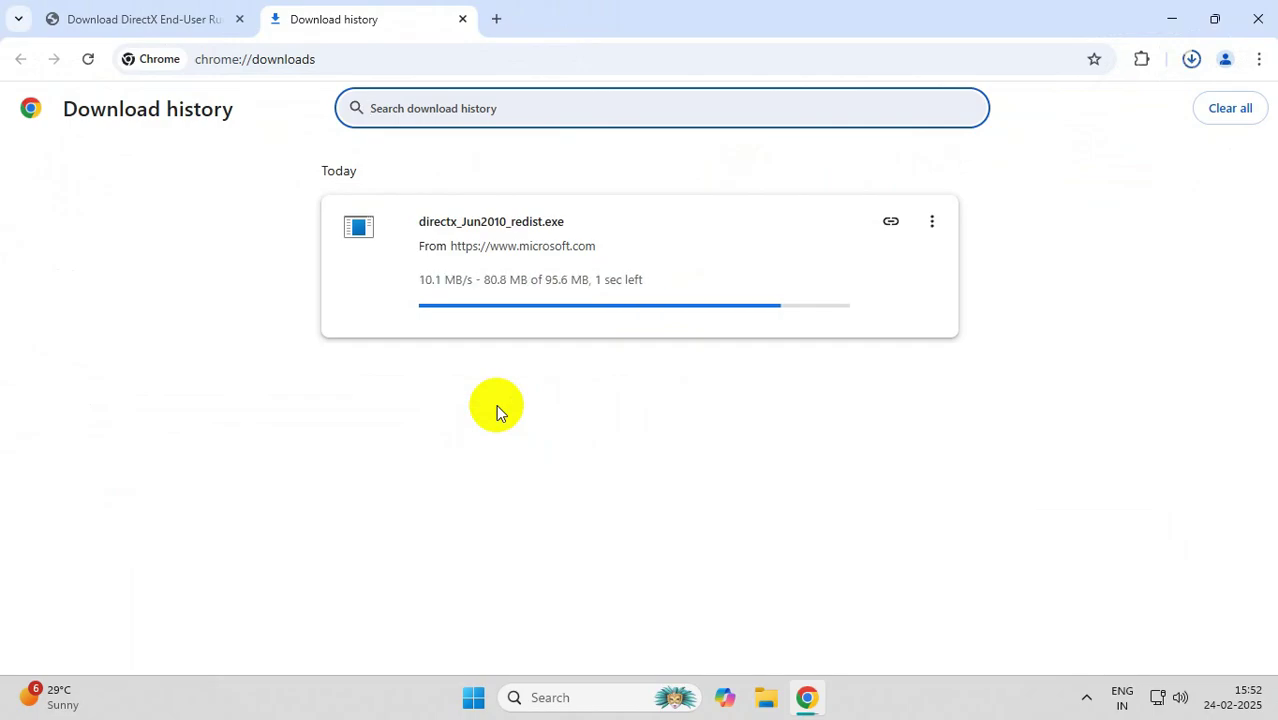
# Step: Run directx_Jun2010_redist as administrator, accept the license, and extract its files into Downloads
pyautogui.click(886, 222)
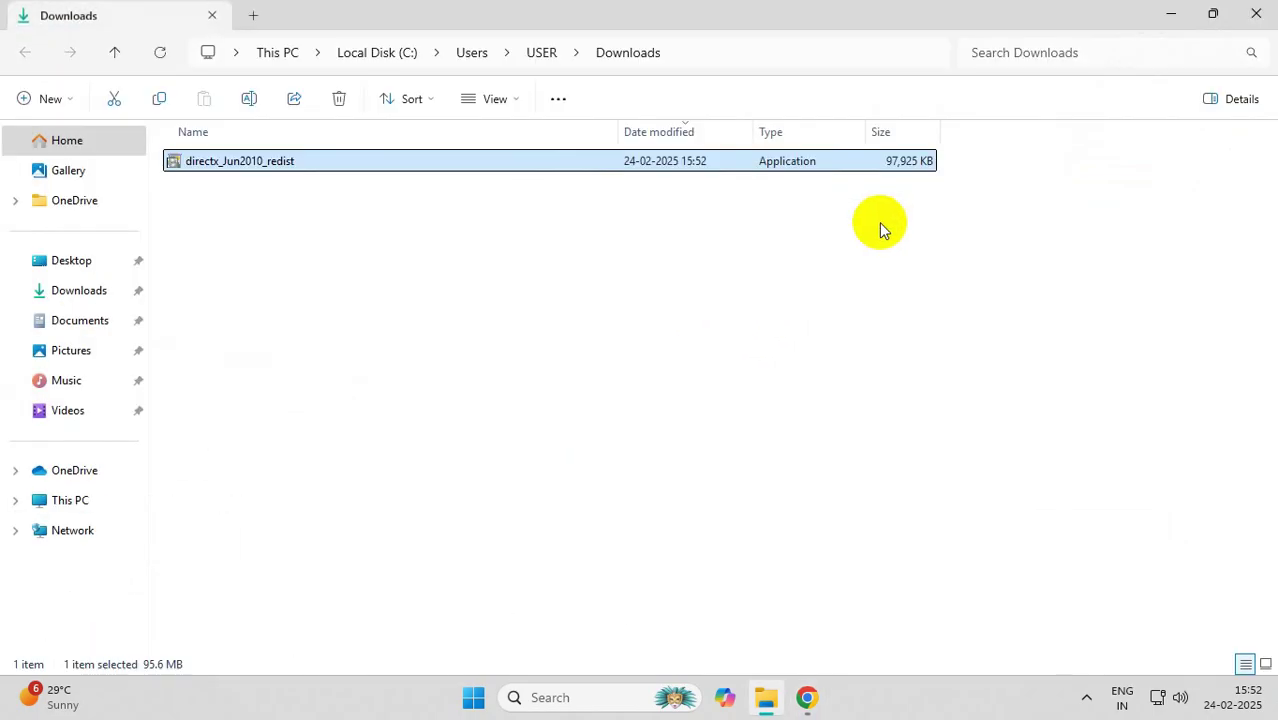
pyautogui.rightClick(256, 160)
pyautogui.click(287, 221)
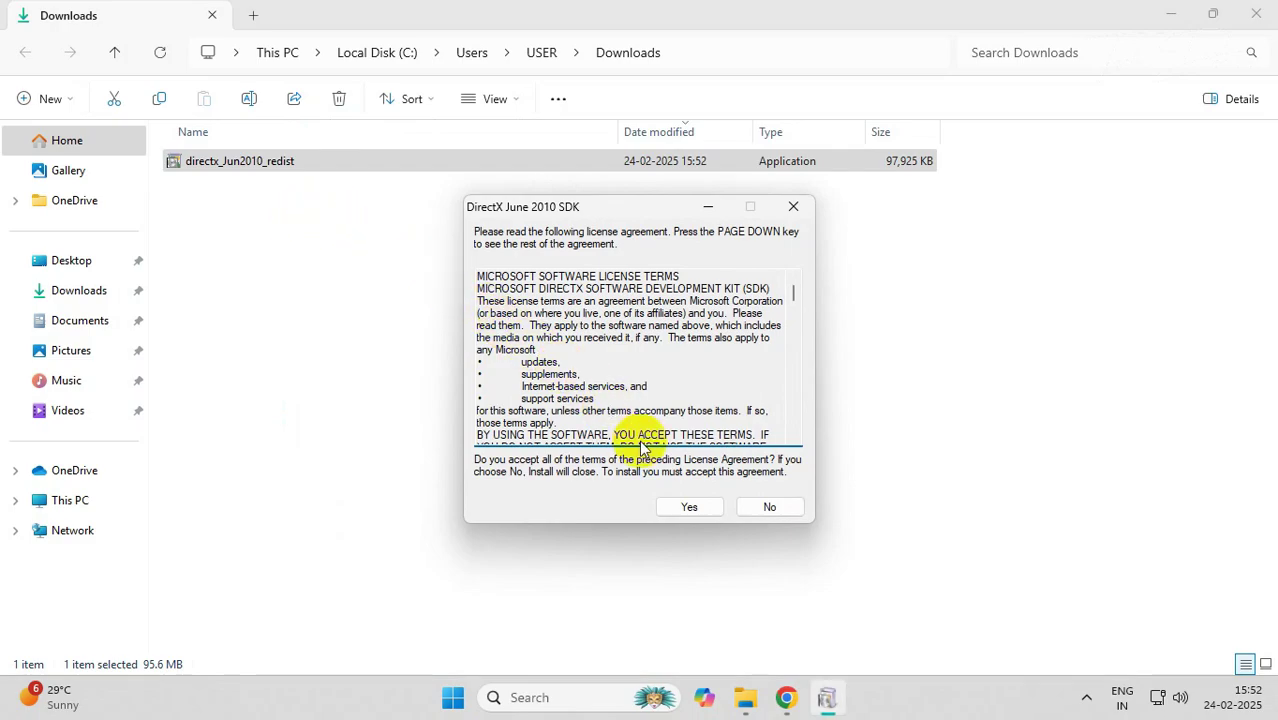
pyautogui.click(690, 507)
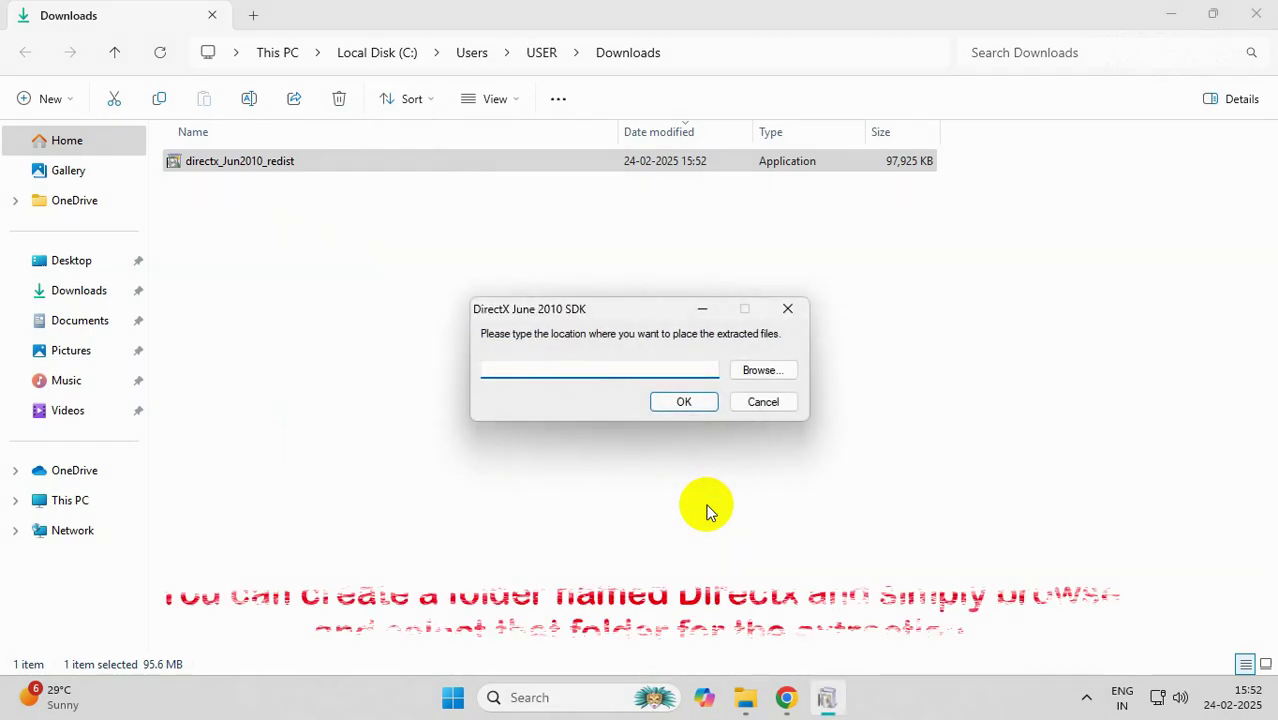
pyautogui.click(760, 370)
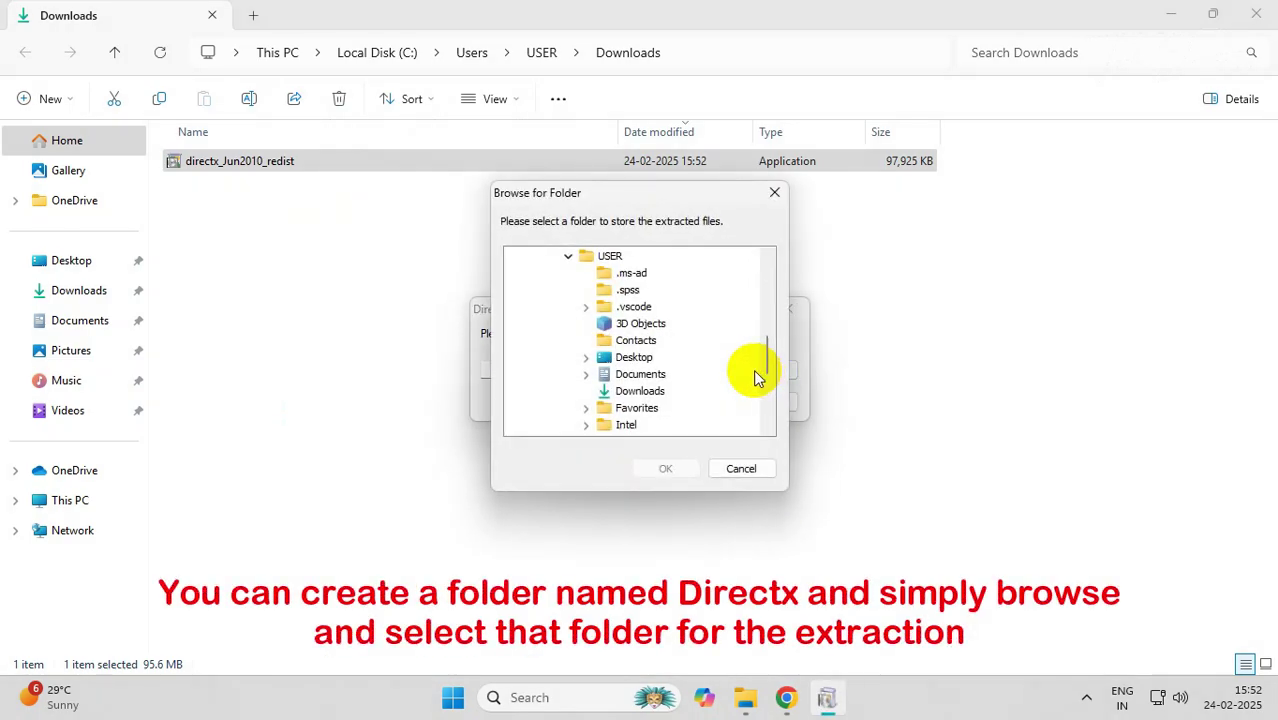
pyautogui.scroll(3, 697, 366)
pyautogui.scroll(3, 697, 366)
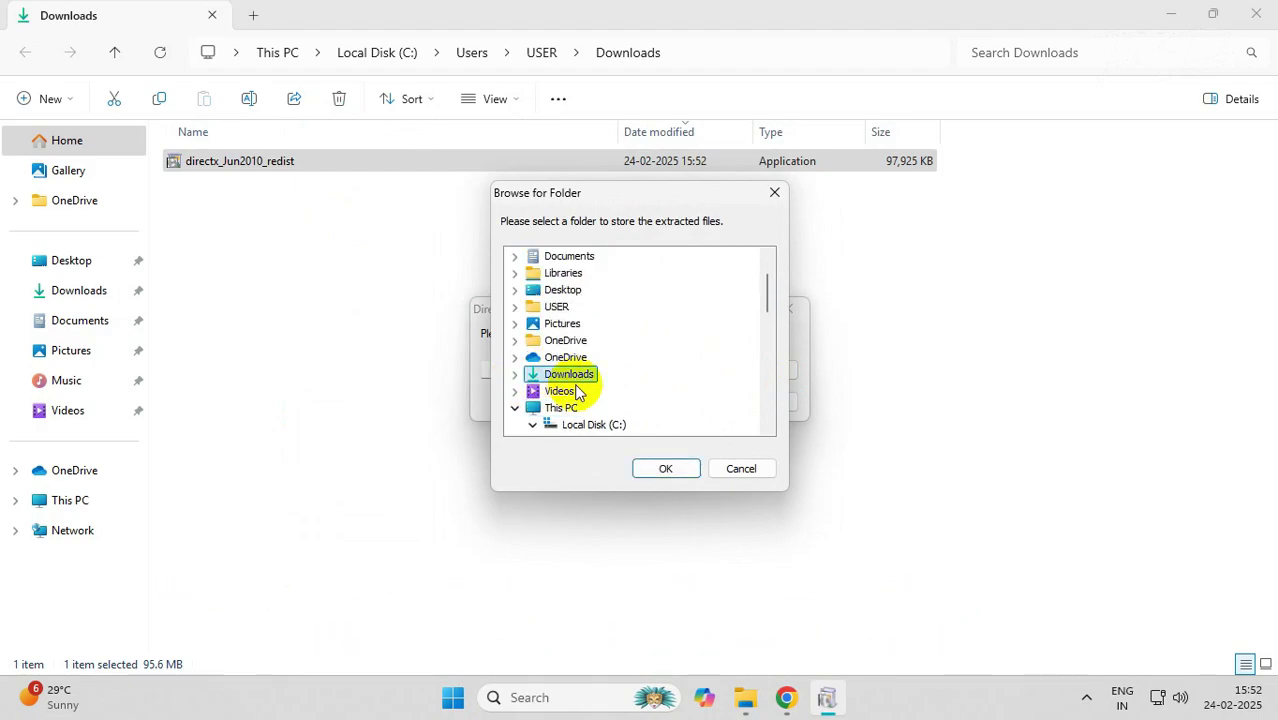
pyautogui.click(657, 472)
pyautogui.click(686, 402)
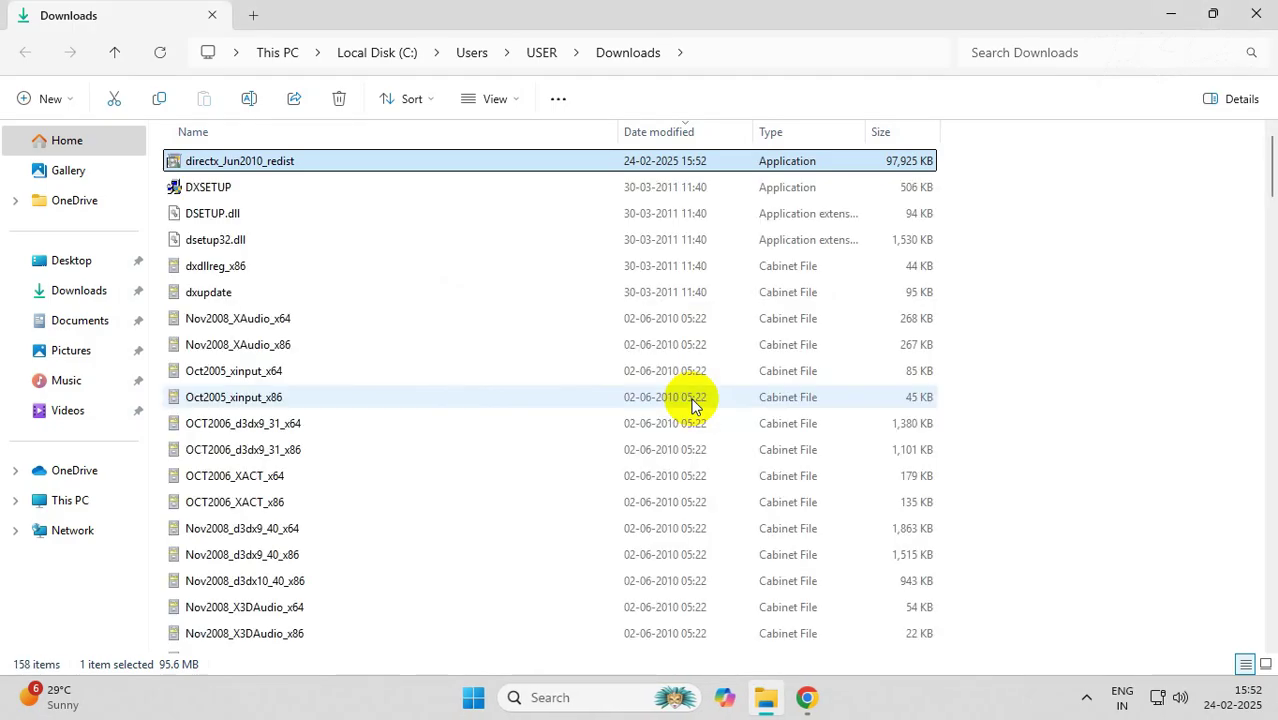
# Step: Run DXSETUP as administrator and install the DirectX runtime components through to Finish
pyautogui.click(205, 188)
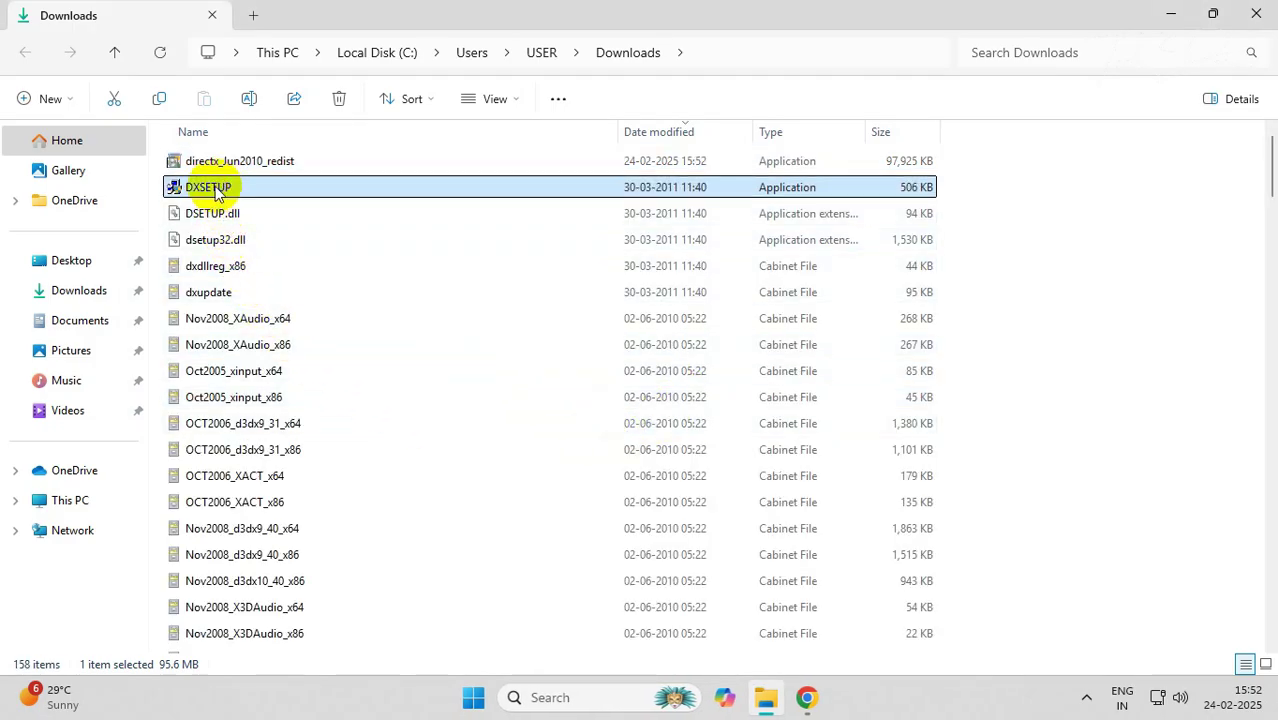
pyautogui.rightClick(207, 189)
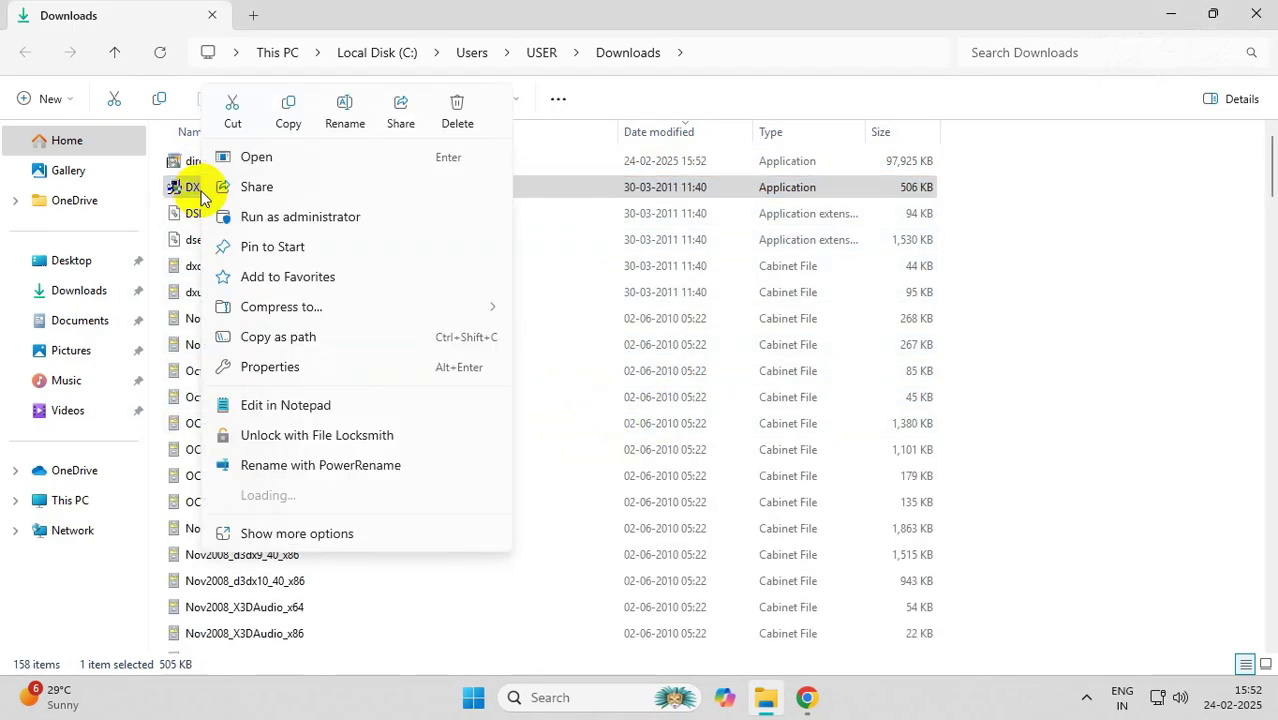
pyautogui.click(262, 216)
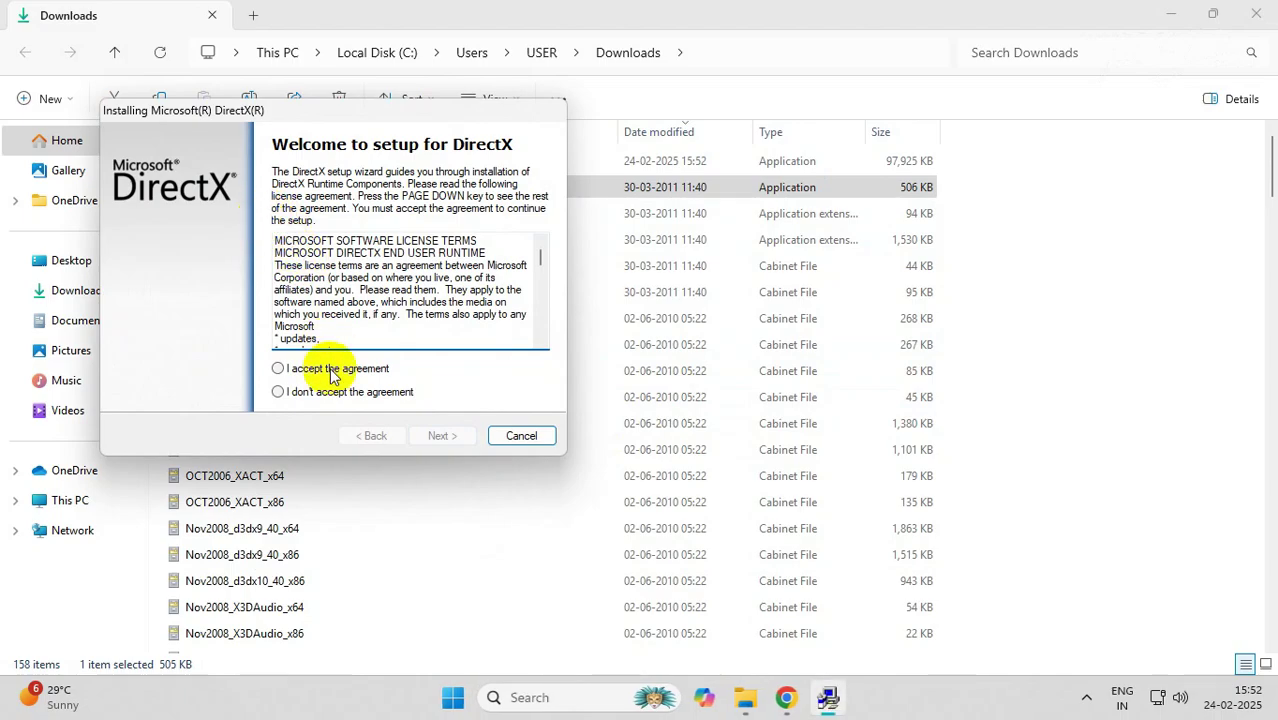
pyautogui.click(442, 436)
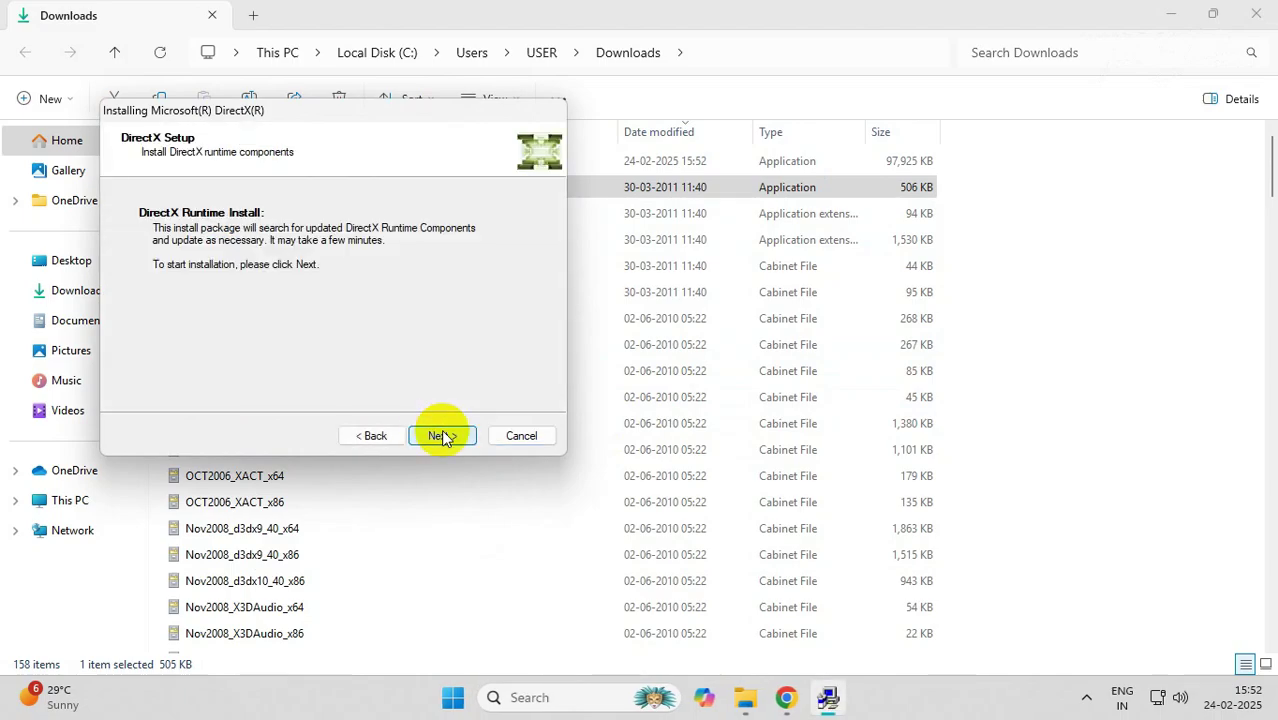
pyautogui.click(442, 436)
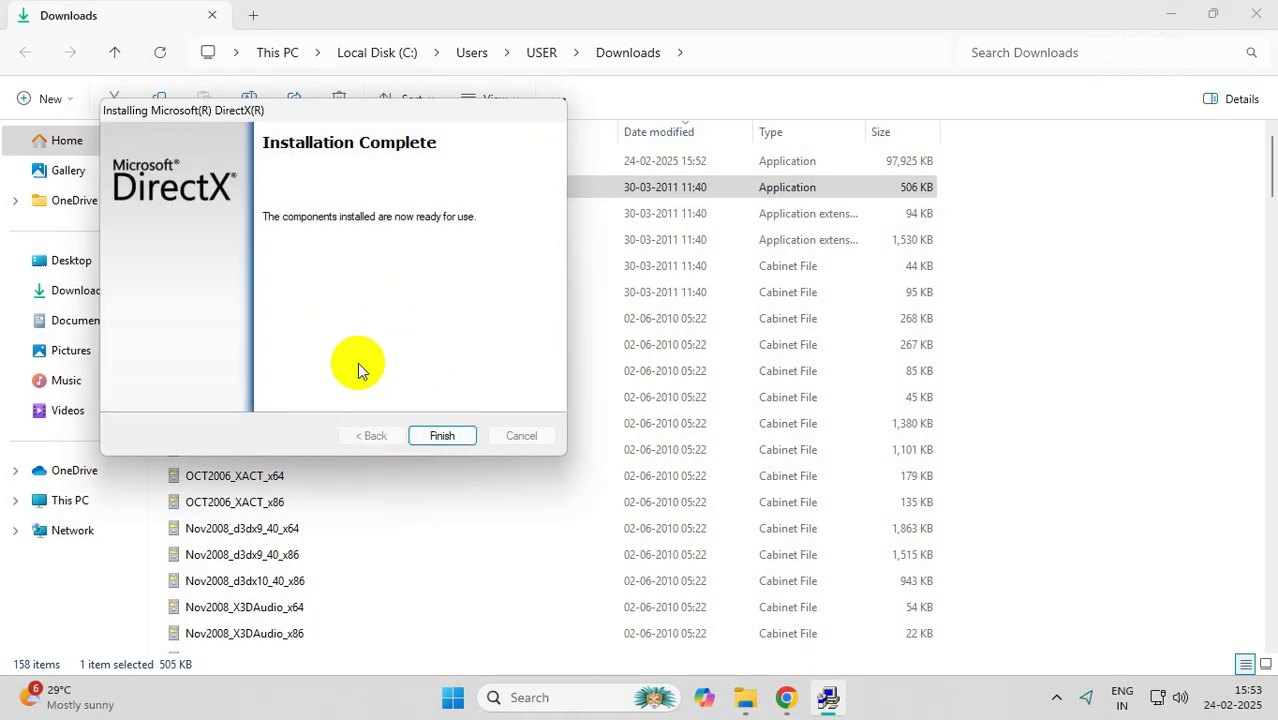
pyautogui.click(455, 437)
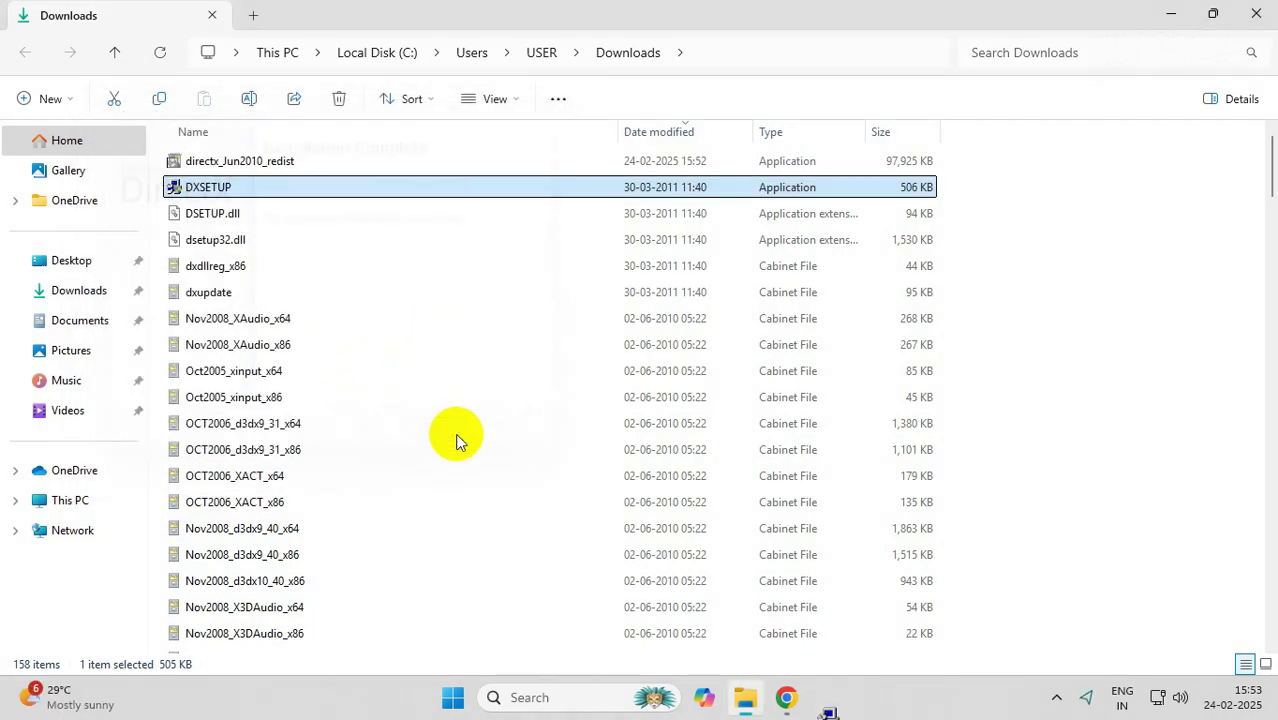
# Step: Delete all 158 extracted files from the Downloads folder
pyautogui.hotkey('ctrl', 'a')
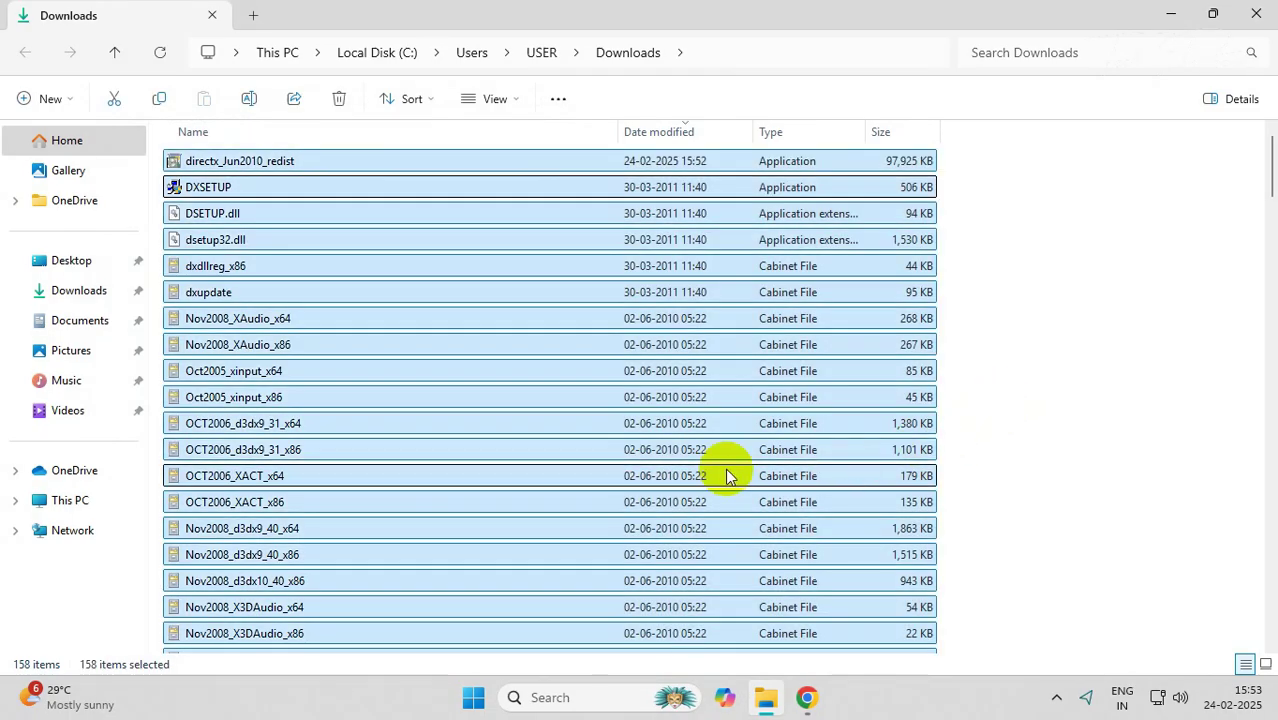
pyautogui.rightClick(455, 192)
pyautogui.click(697, 222)
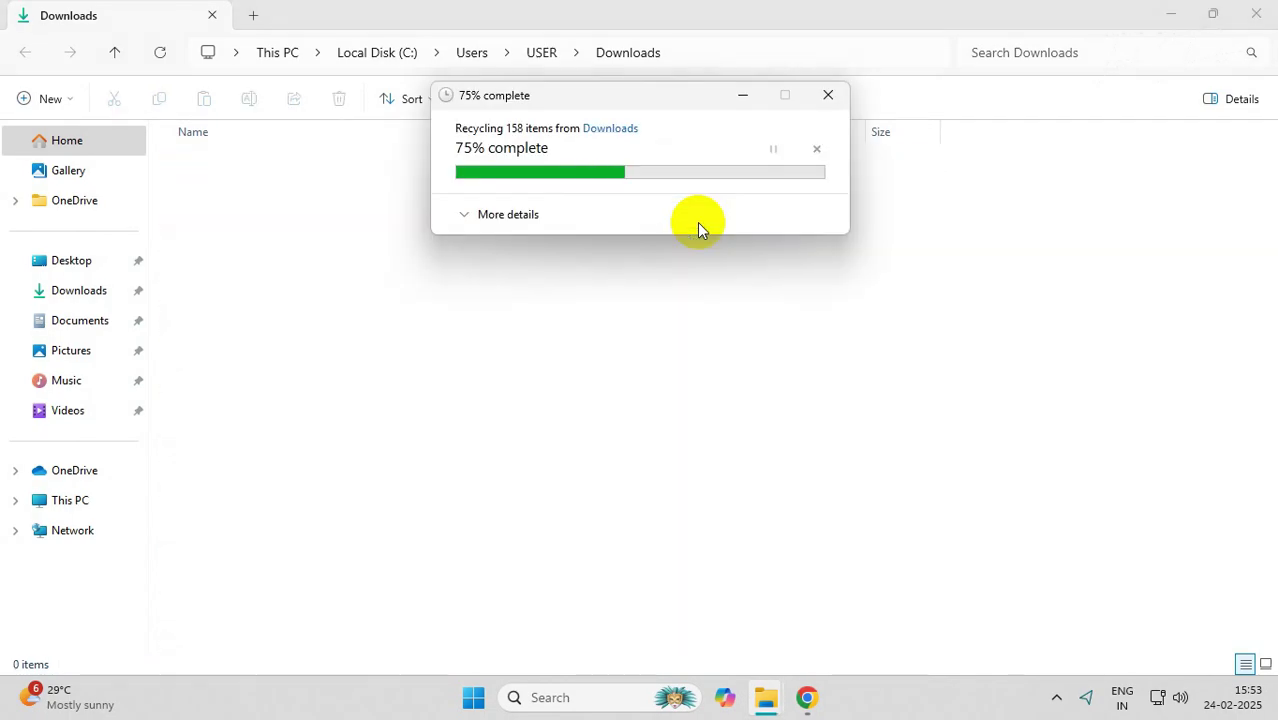
# Step: Close the emptied Downloads window and start a Windows Update check in Settings
pyautogui.click(1256, 14)
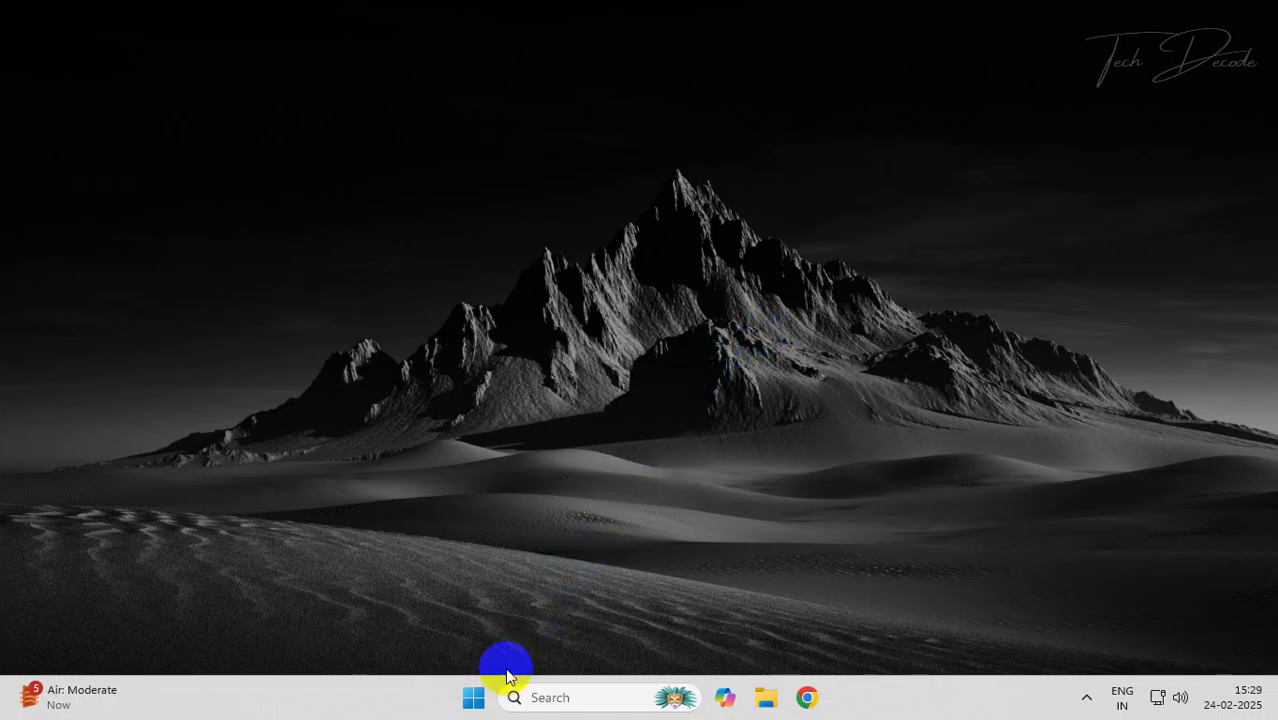
pyautogui.click(472, 697)
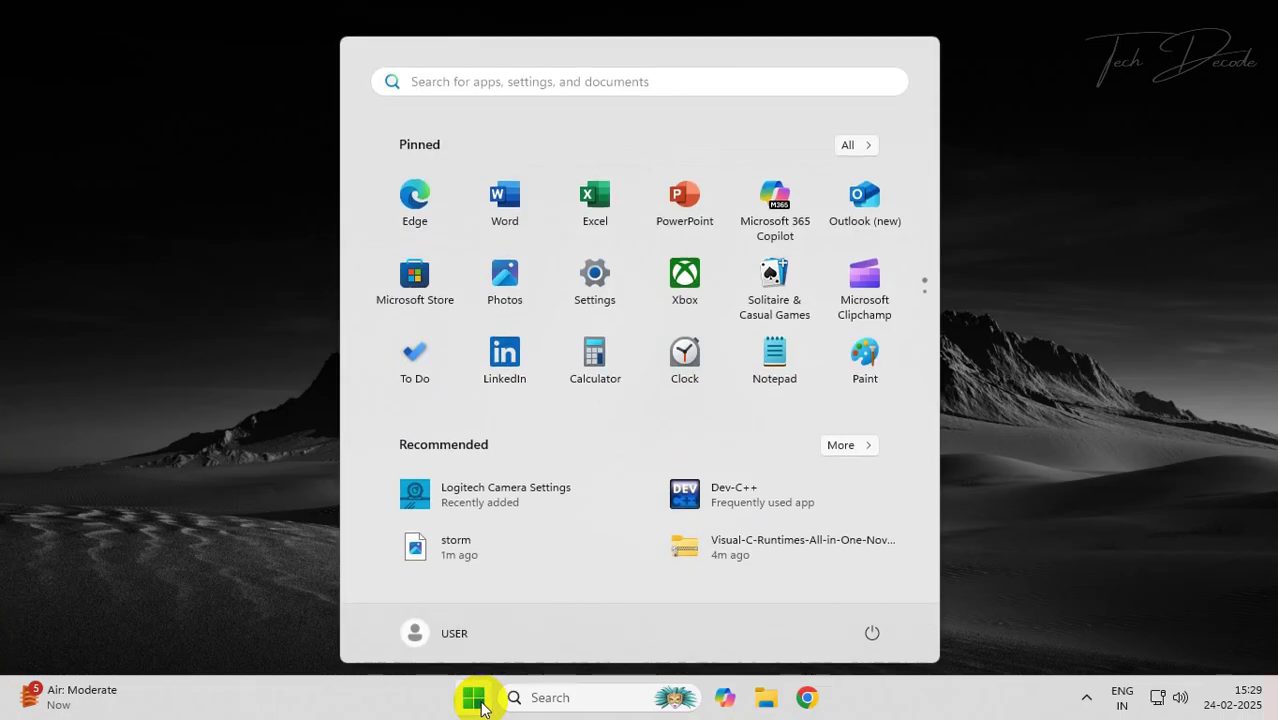
pyautogui.click(593, 292)
pyautogui.click(150, 613)
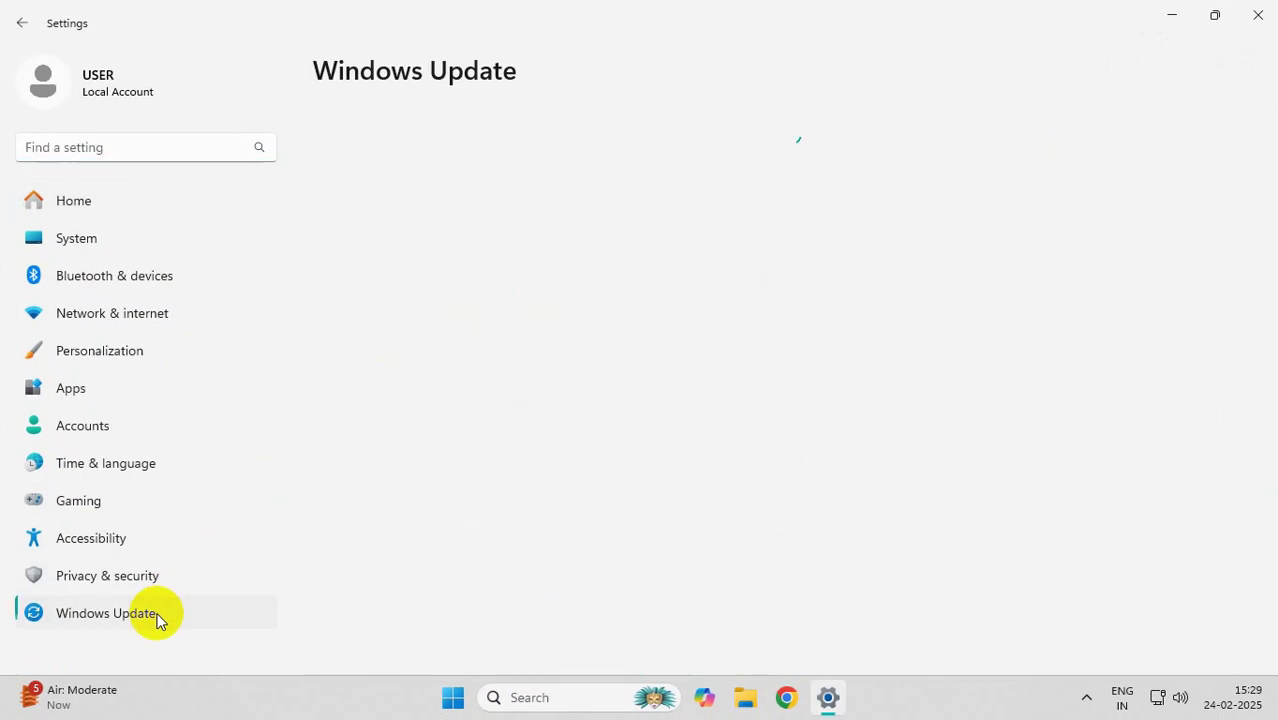
pyautogui.click(1172, 160)
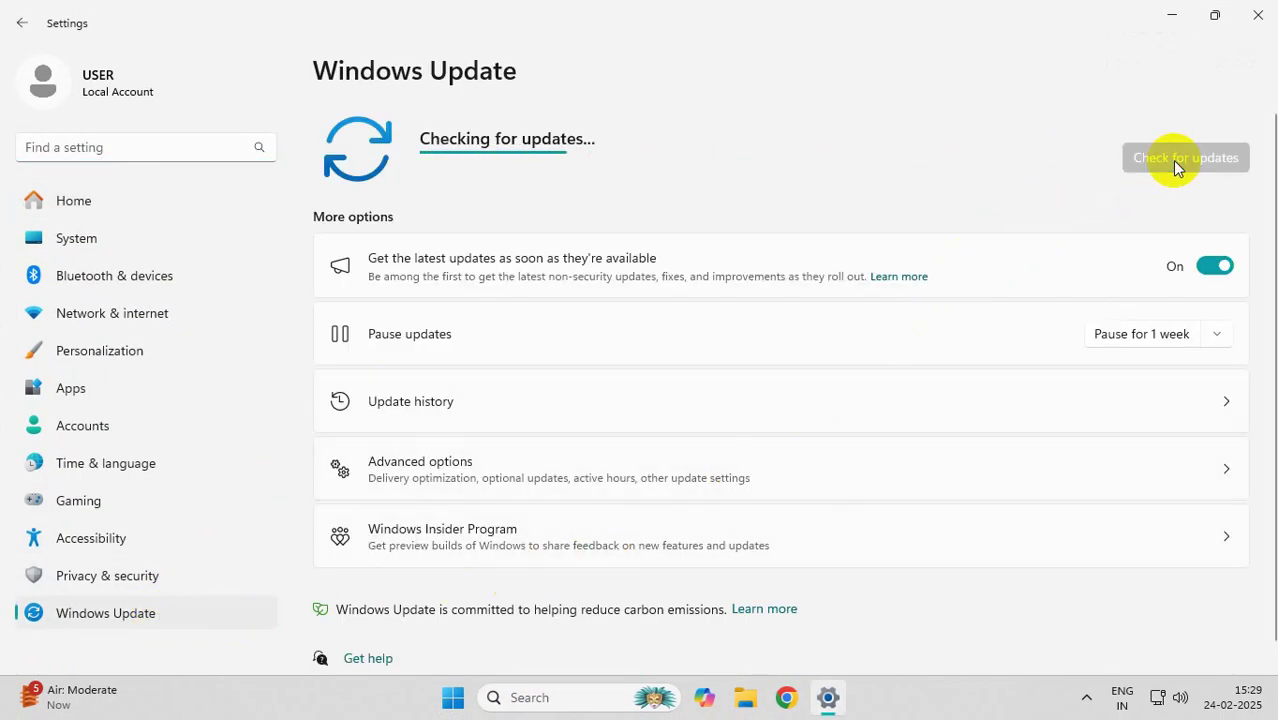